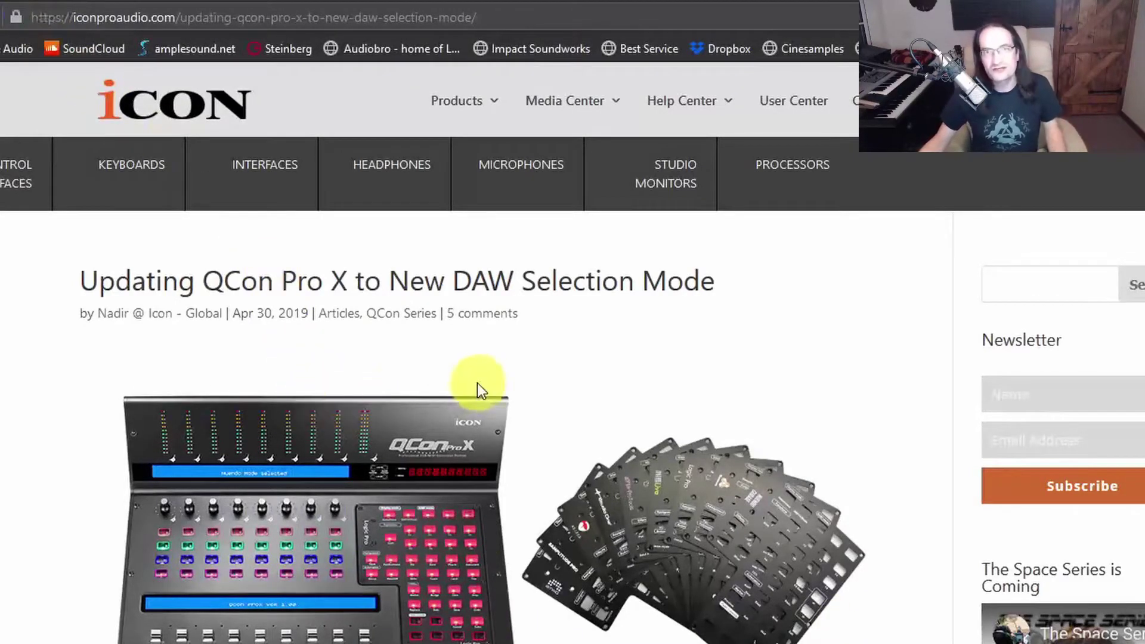
Scroll to 'How to order your new auto-program panel' and follow the iconproaudio.com shop link.
{"action": "scroll", "coordinate": [492, 381], "scroll_direction": "down", "scroll_amount": 6}
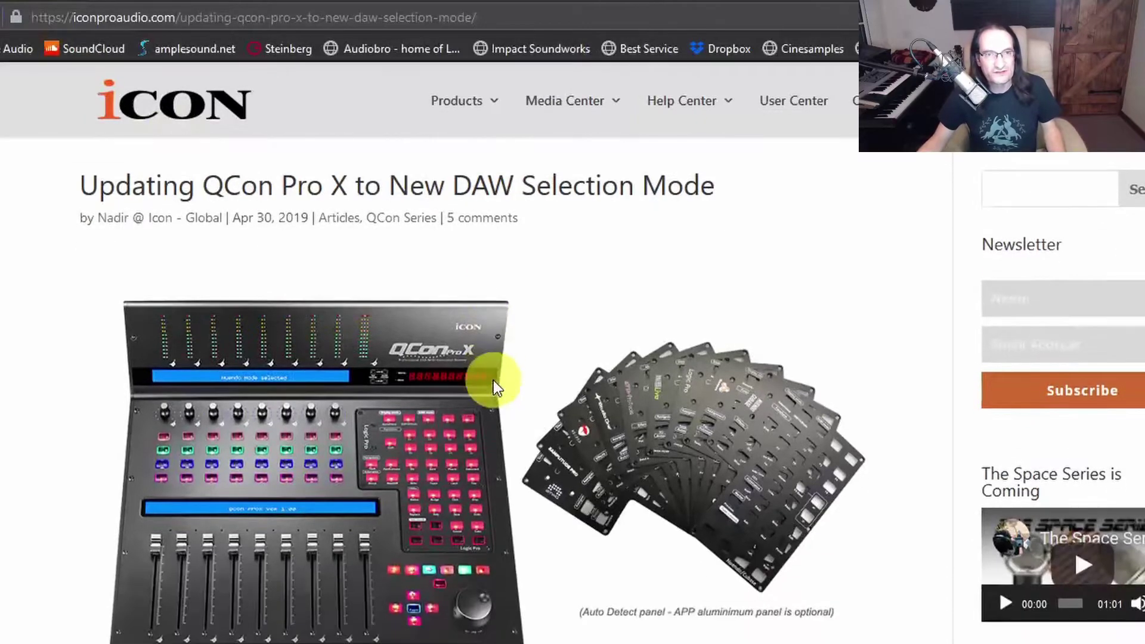
{"action": "scroll", "coordinate": [491, 380], "scroll_direction": "down", "scroll_amount": 4}
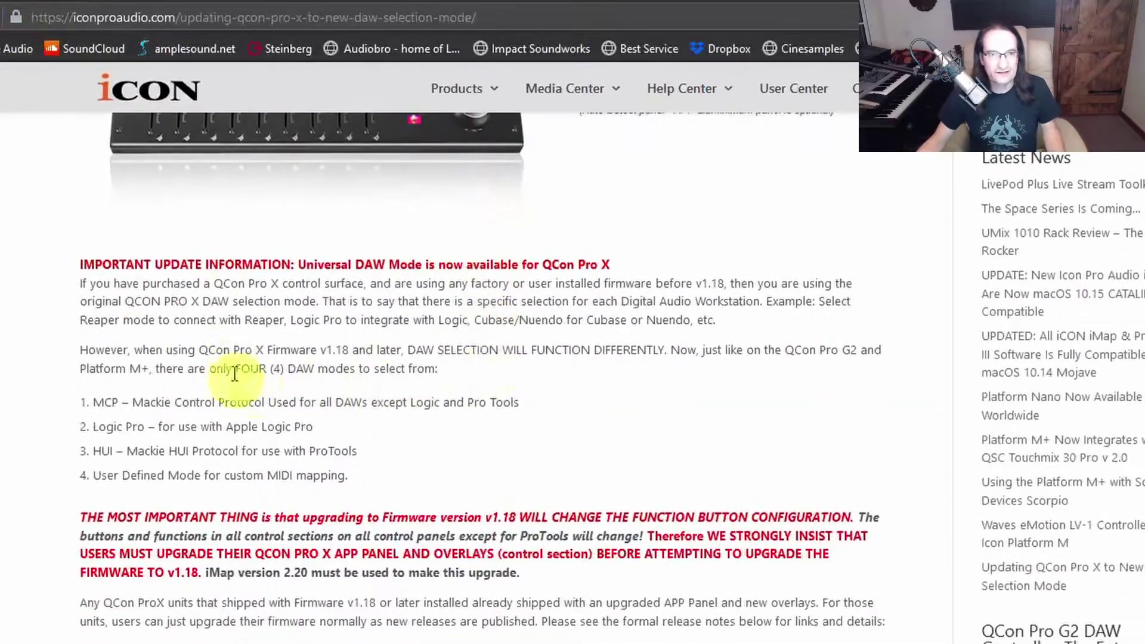
{"action": "scroll", "coordinate": [423, 558], "scroll_direction": "down", "scroll_amount": 5}
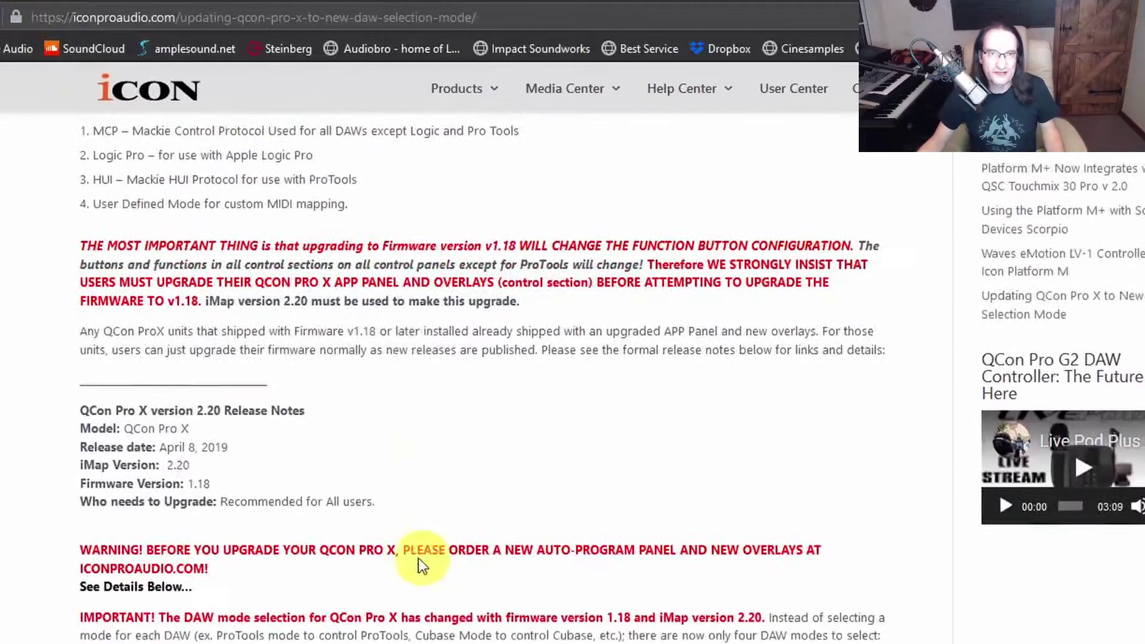
{"action": "scroll", "coordinate": [409, 531], "scroll_direction": "down", "scroll_amount": 6}
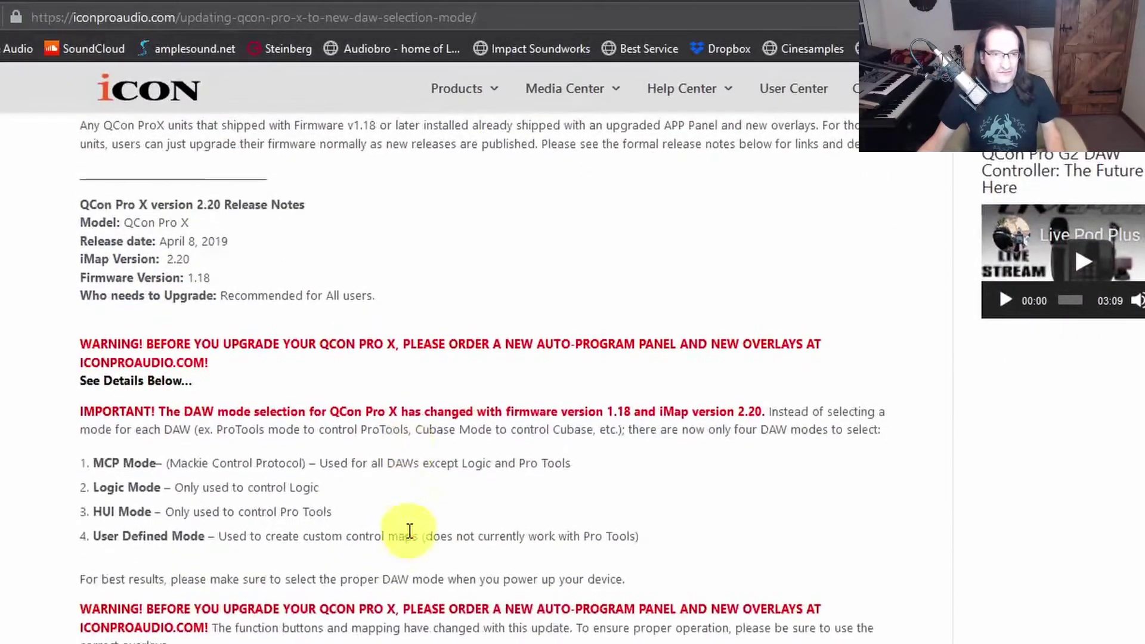
{"action": "scroll", "coordinate": [217, 452], "scroll_direction": "down", "scroll_amount": 2}
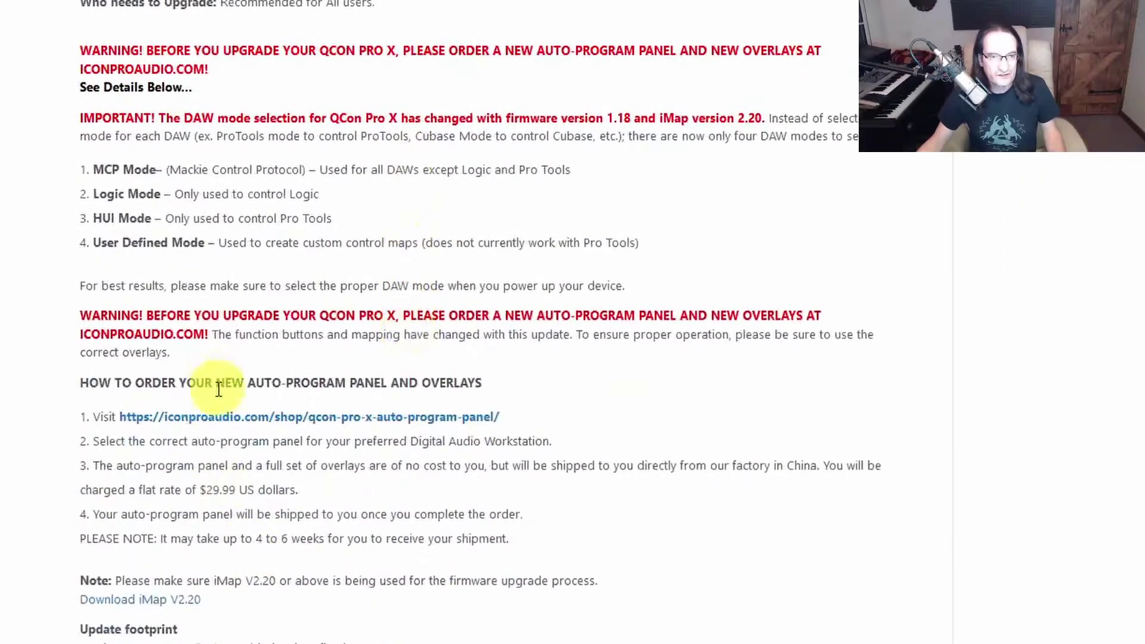
{"action": "left_click", "coordinate": [221, 420]}
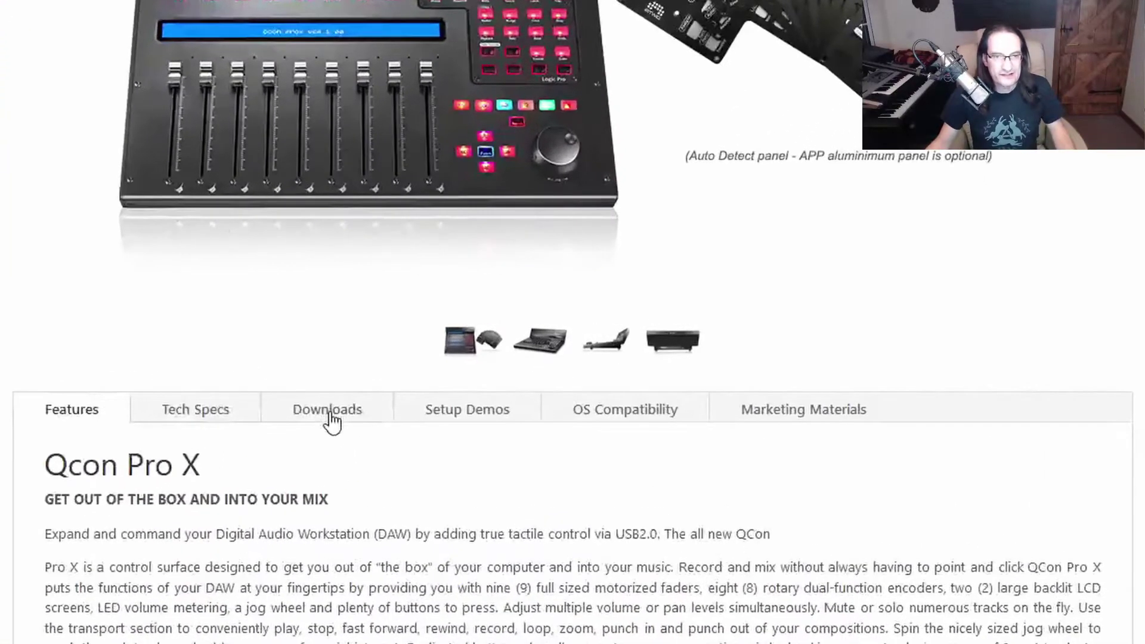
Open the Qcon Pro X Downloads list and read the firmware V2.02 release notes.
{"action": "left_click", "coordinate": [330, 414]}
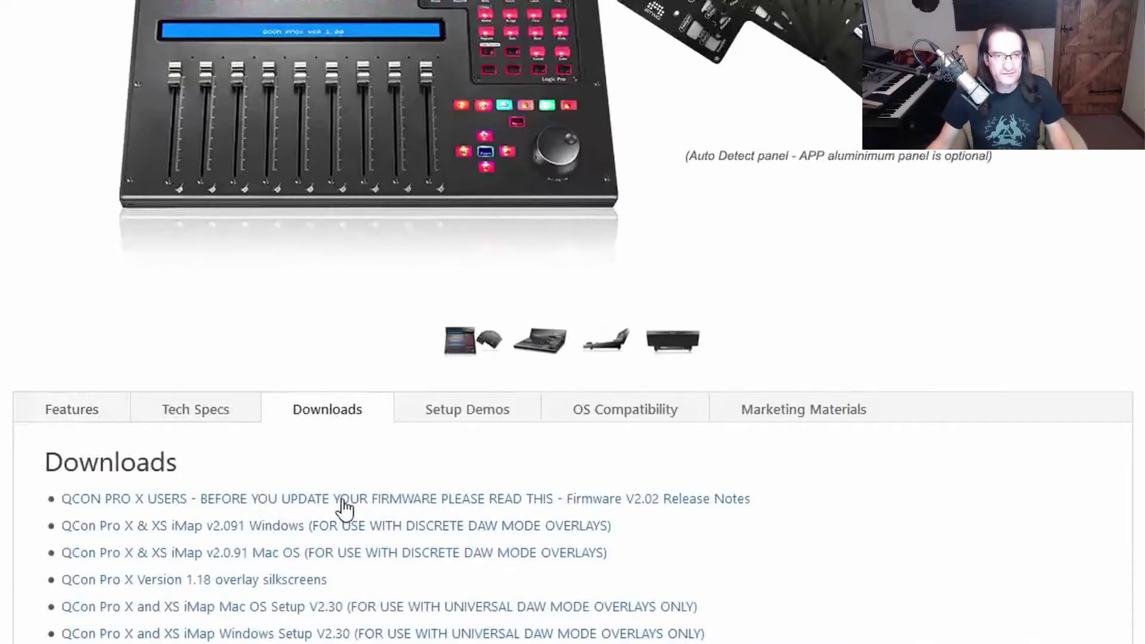
{"action": "left_click", "coordinate": [445, 502]}
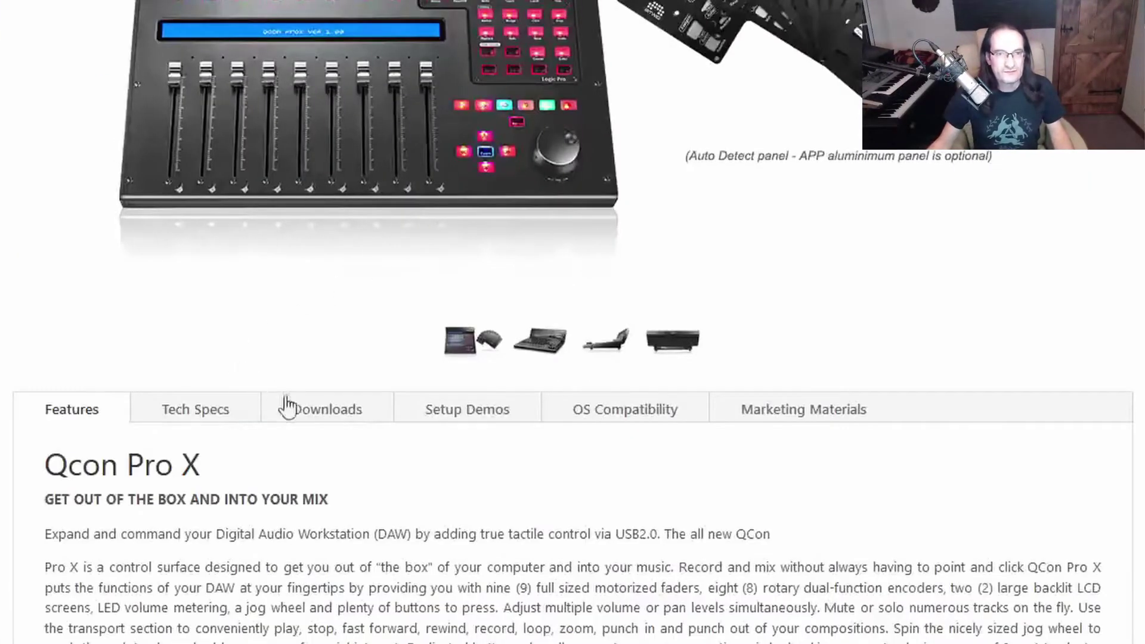
{"action": "left_click", "coordinate": [319, 417]}
{"action": "scroll", "coordinate": [478, 284], "scroll_direction": "down", "scroll_amount": 3}
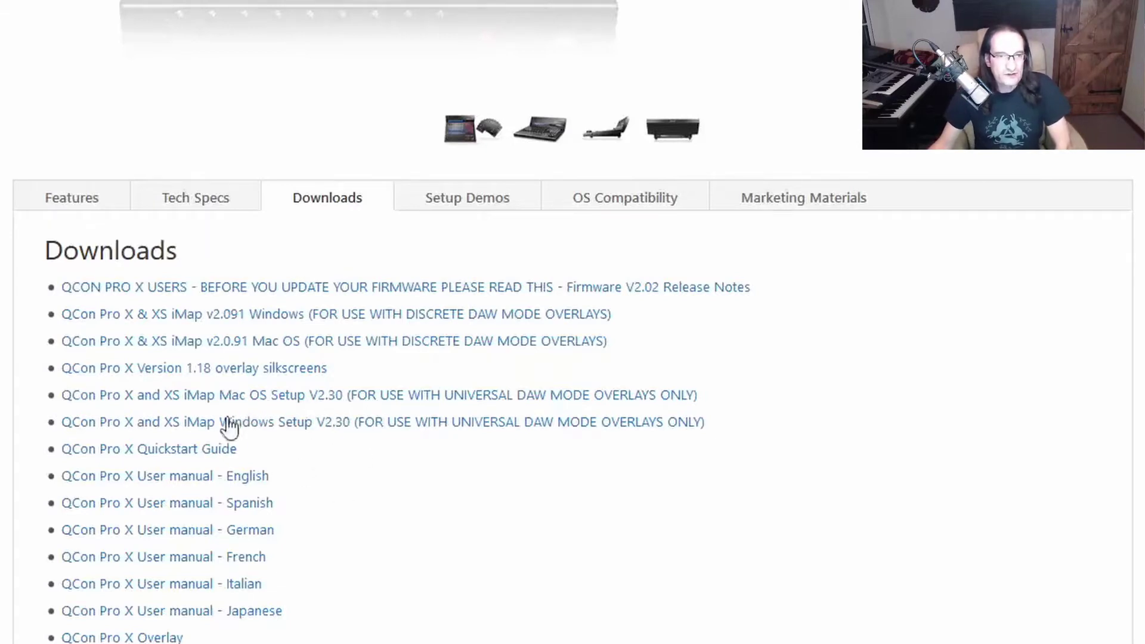
Save the iMap Windows Setup V2.30 zip and open it from the downloads list.
{"action": "left_click", "coordinate": [280, 436]}
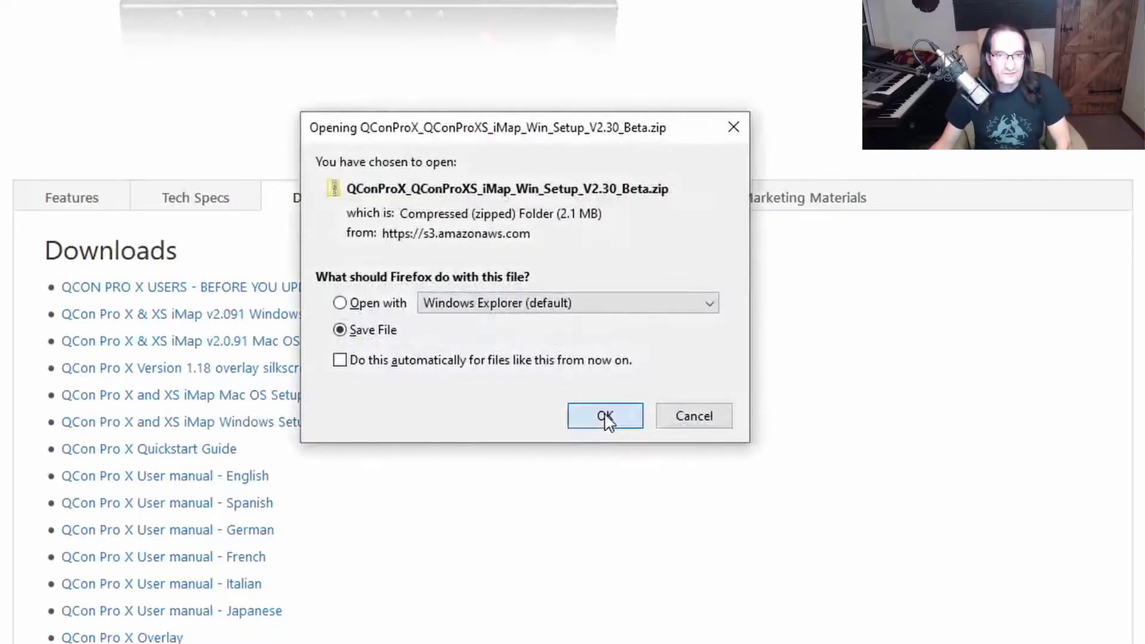
{"action": "left_click", "coordinate": [607, 416]}
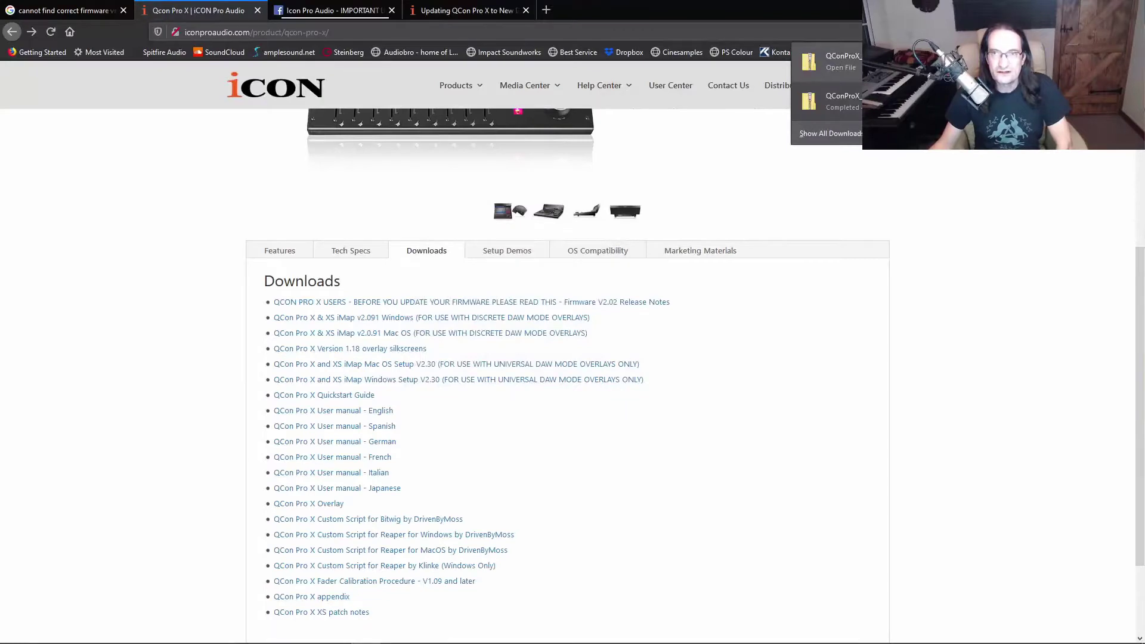
{"action": "left_click", "coordinate": [835, 61]}
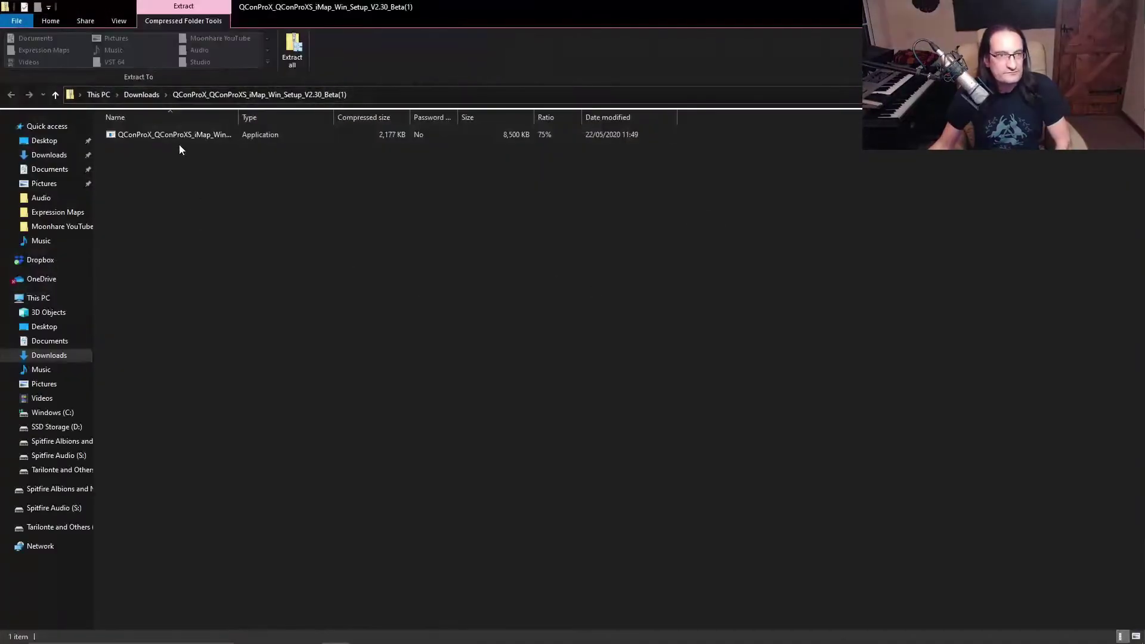
Run the setup, decline the Store prompt, and install with default location, Start Menu folder and desktop icon.
{"action": "double_click", "coordinate": [180, 132]}
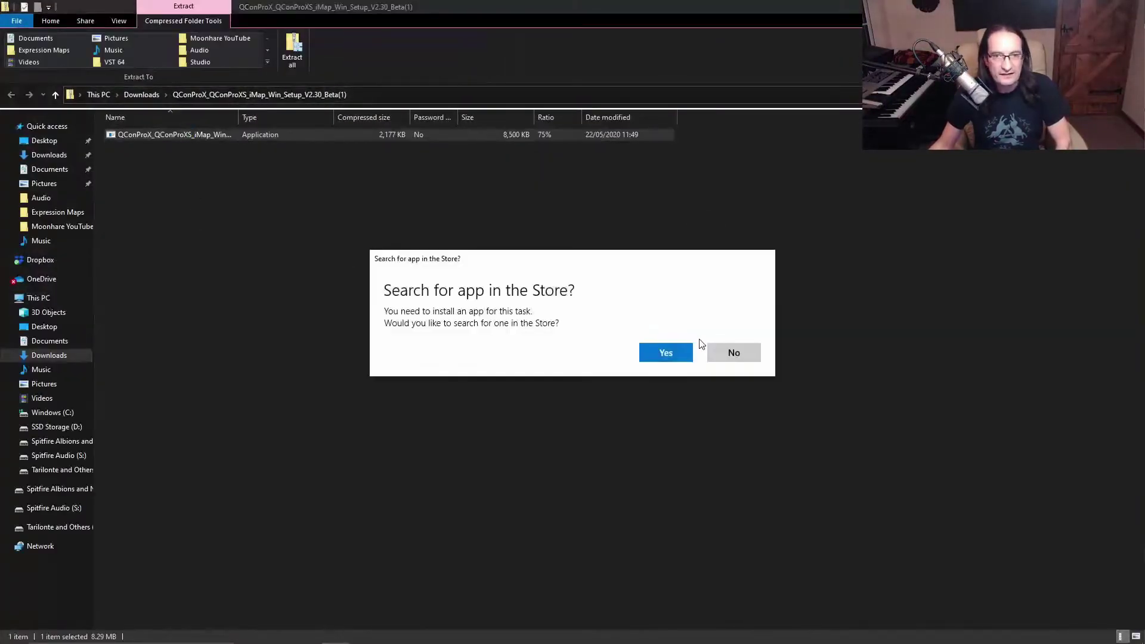
{"action": "left_click", "coordinate": [723, 353]}
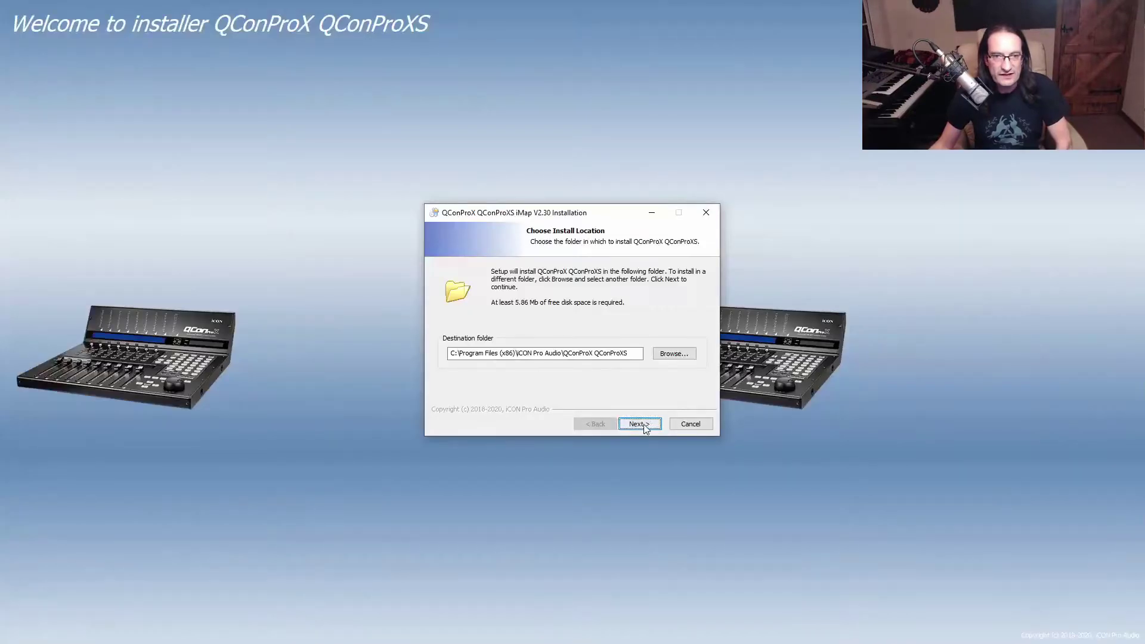
{"action": "left_click", "coordinate": [639, 424]}
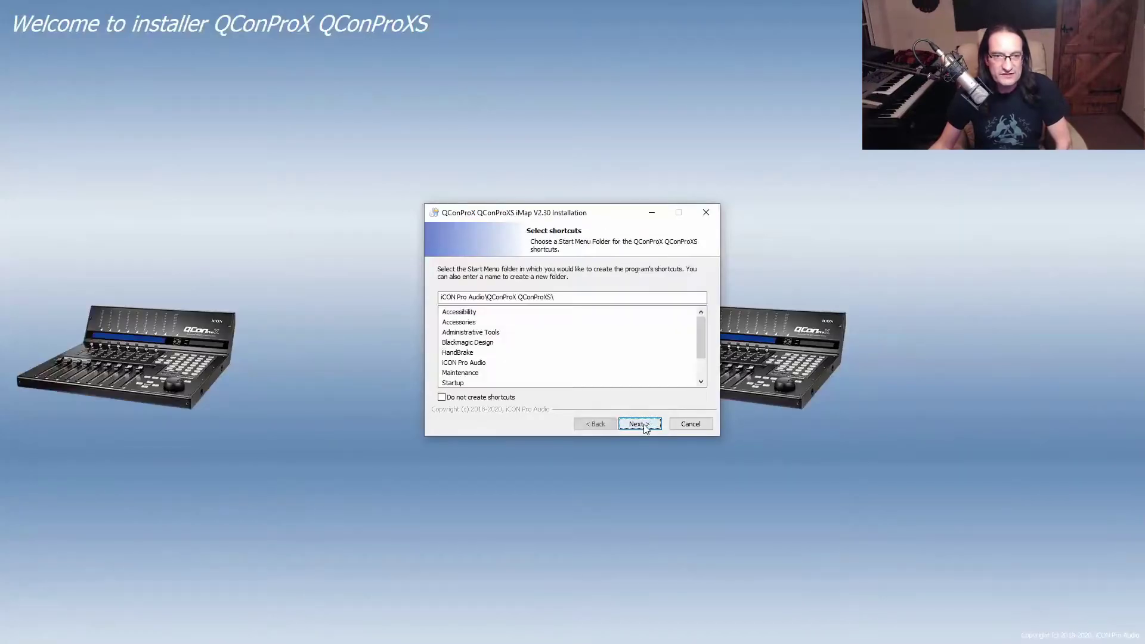
{"action": "left_click", "coordinate": [644, 425]}
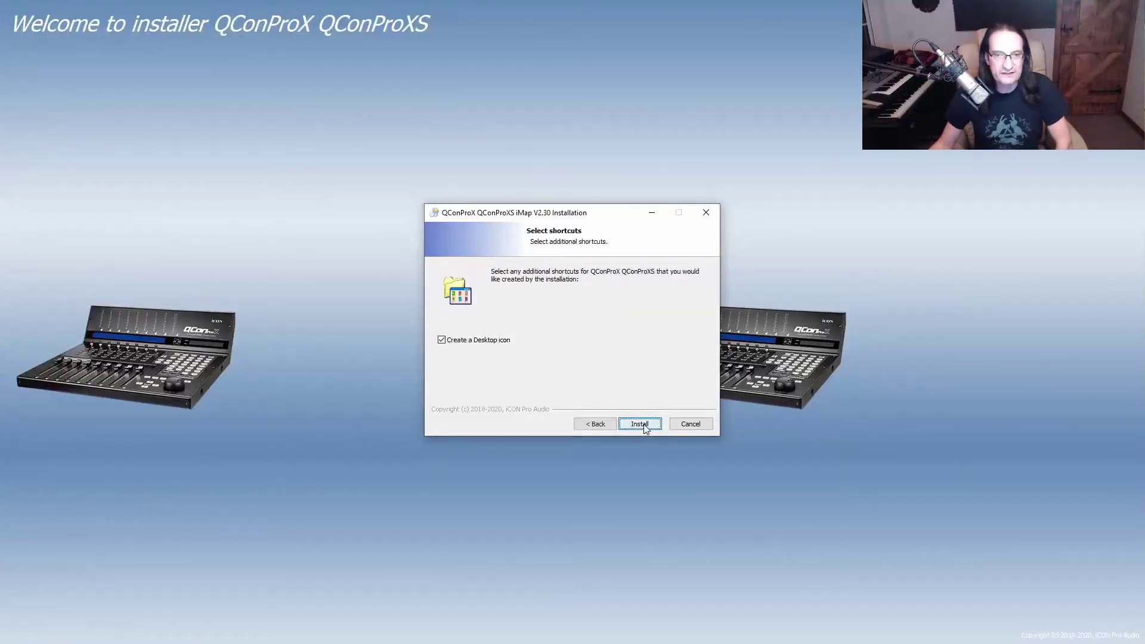
{"action": "left_click", "coordinate": [643, 424]}
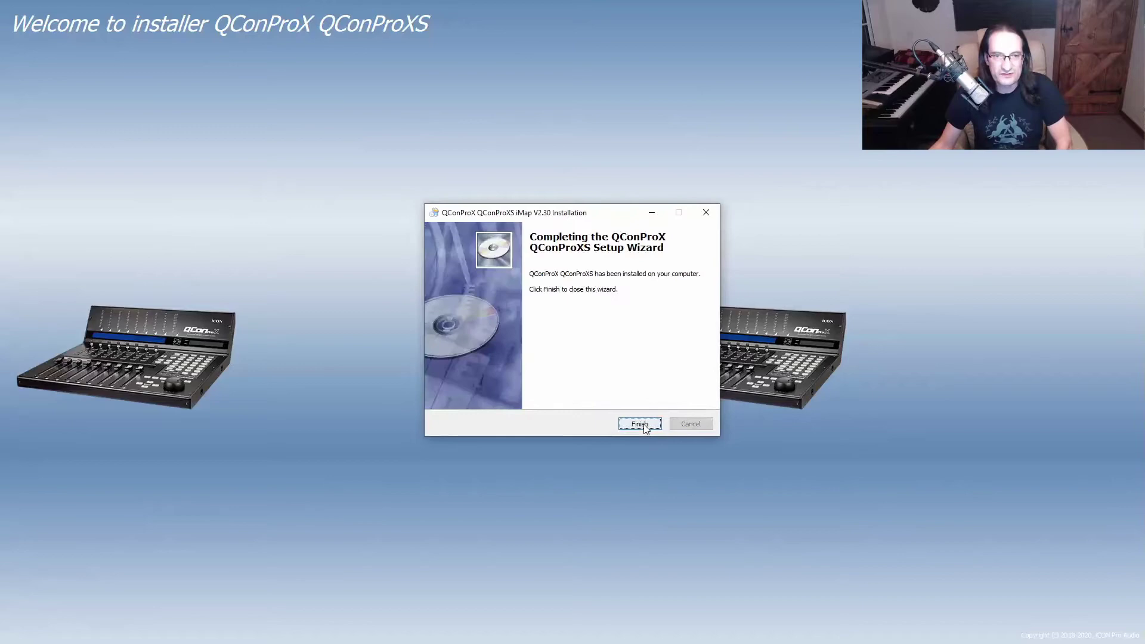
{"action": "left_click", "coordinate": [640, 424]}
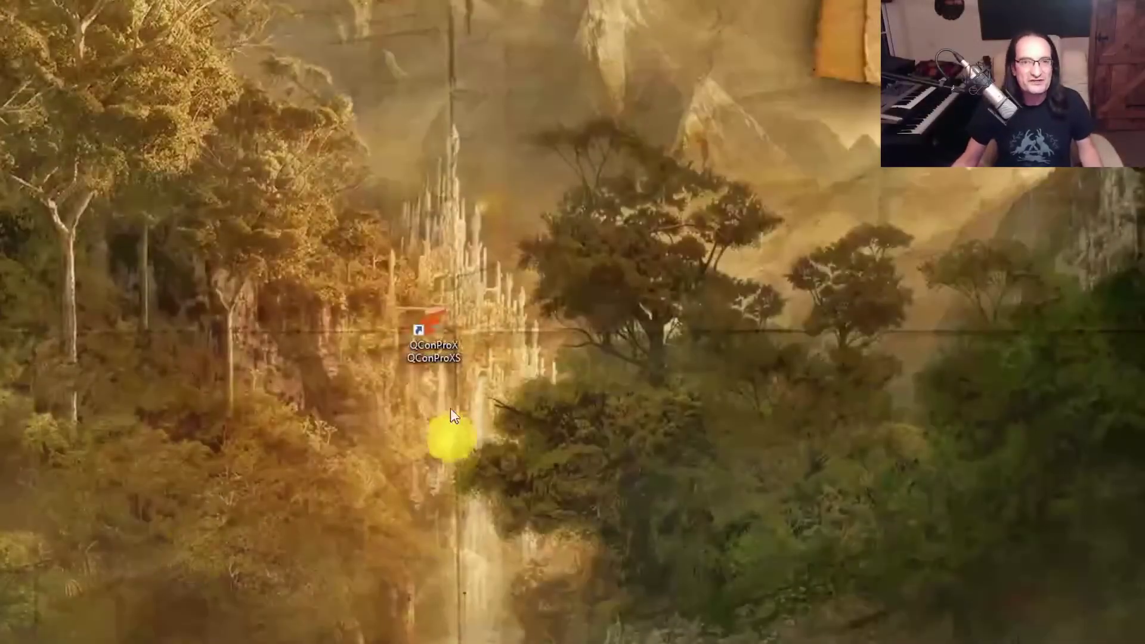
Launch iMap V2.30 from the QConProX QConProXS desktop shortcut.
{"action": "double_click", "coordinate": [440, 319]}
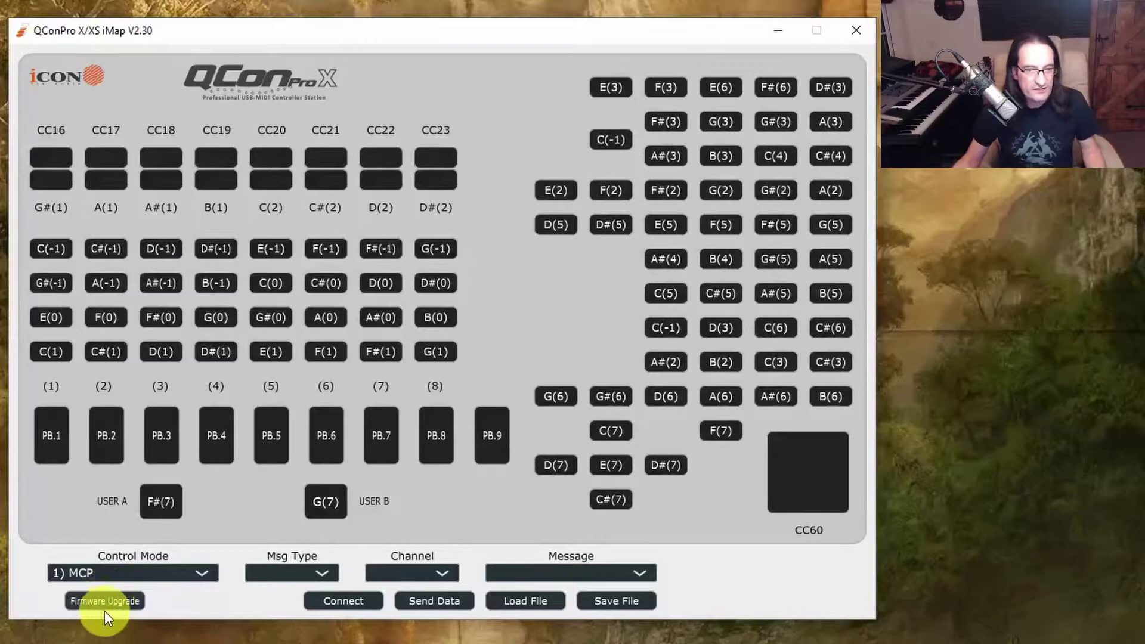
Start Firmware Upgrade, acknowledge the warning, and choose iCON QCON Pro X V1.15 to connect.
{"action": "left_click", "coordinate": [111, 602]}
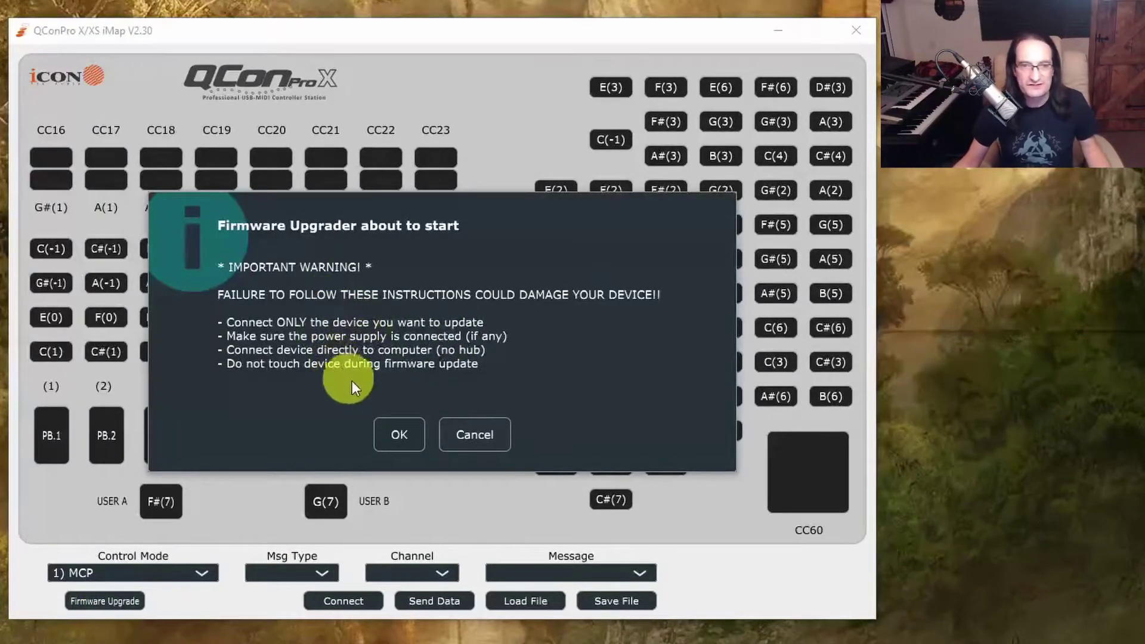
{"action": "left_click", "coordinate": [399, 440]}
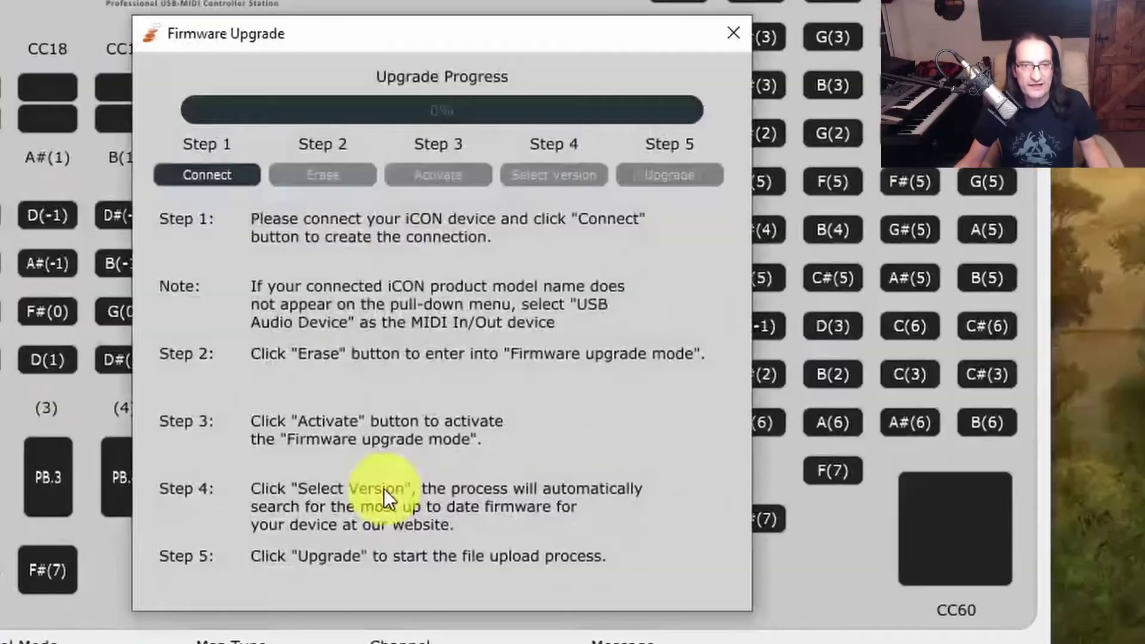
{"action": "left_click", "coordinate": [219, 177]}
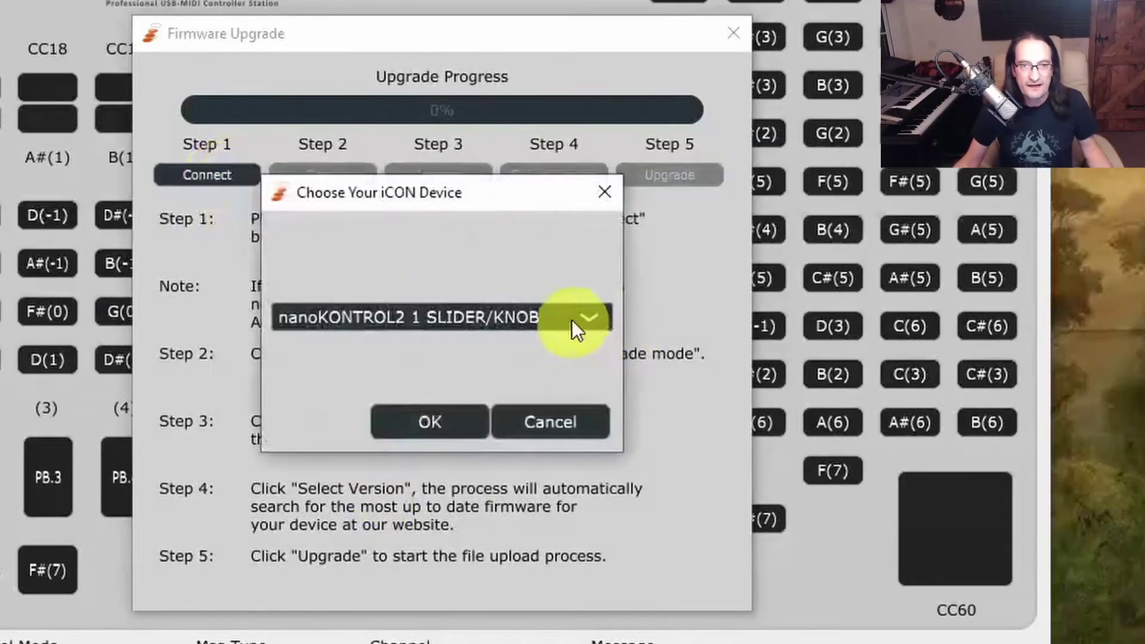
{"action": "left_click", "coordinate": [571, 320]}
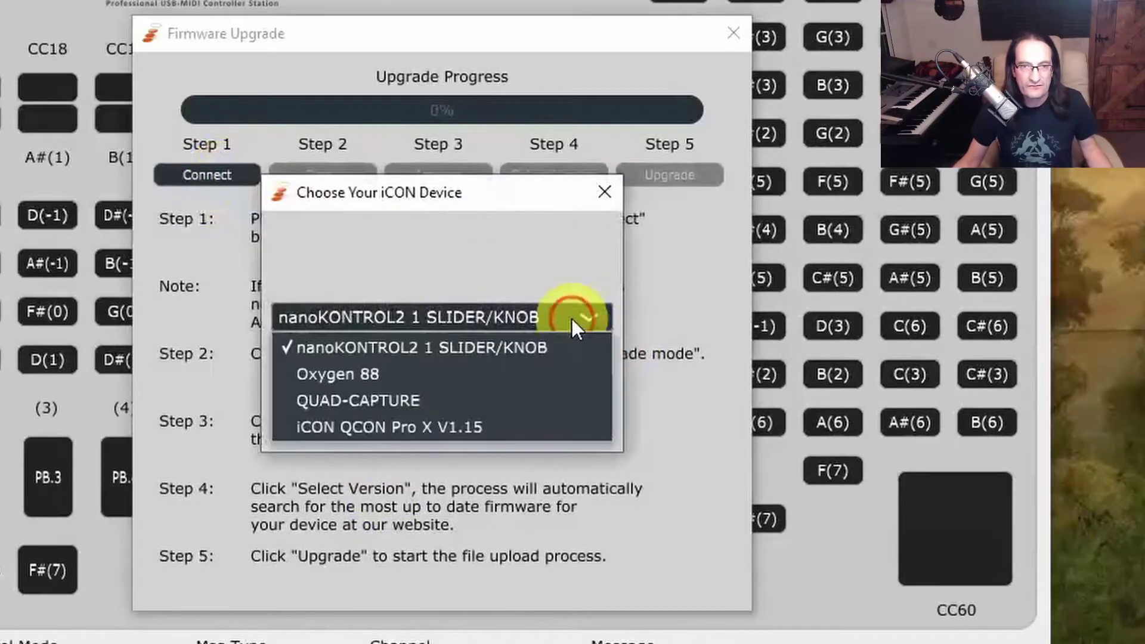
{"action": "left_click", "coordinate": [430, 424]}
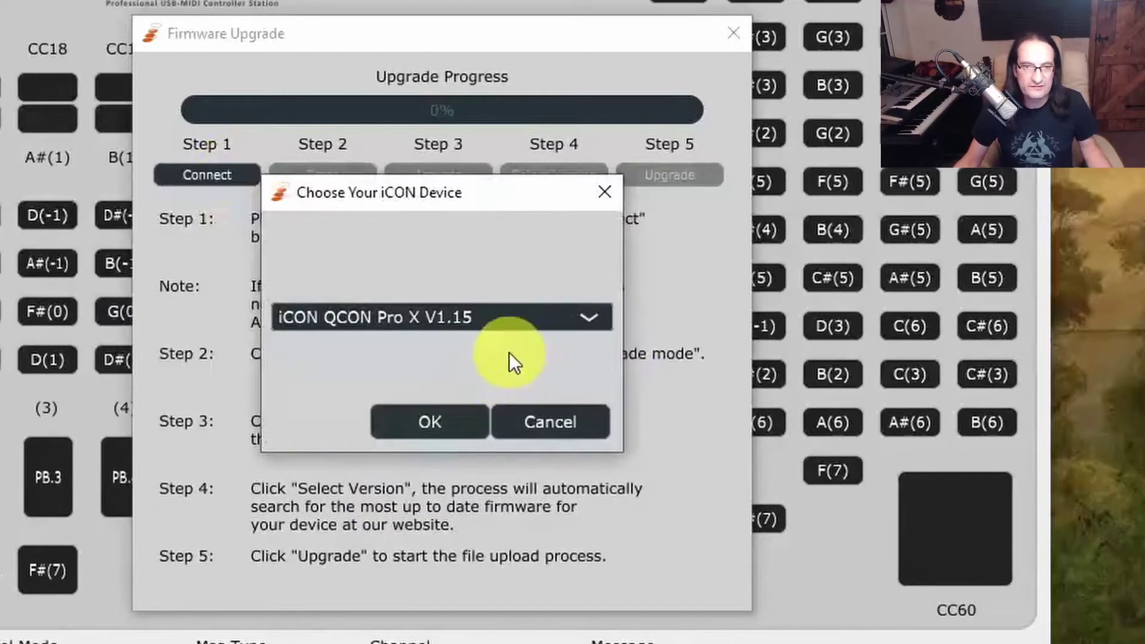
Confirm the V1.15 device, erase it to 40%, and list devices for activation.
{"action": "left_click", "coordinate": [440, 421]}
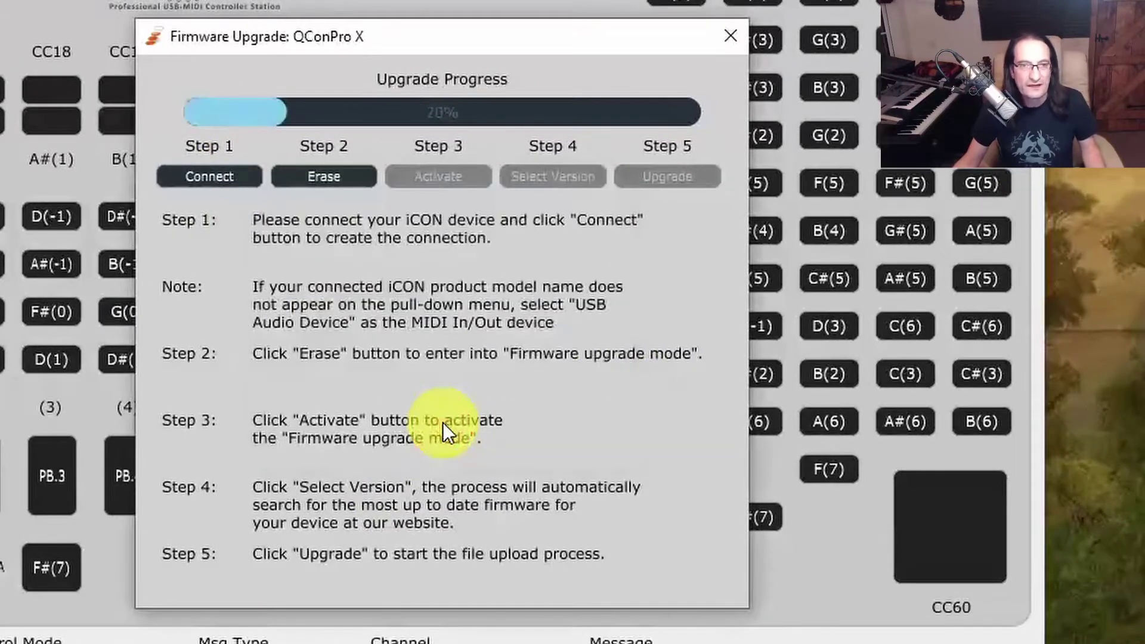
{"action": "left_click", "coordinate": [311, 175]}
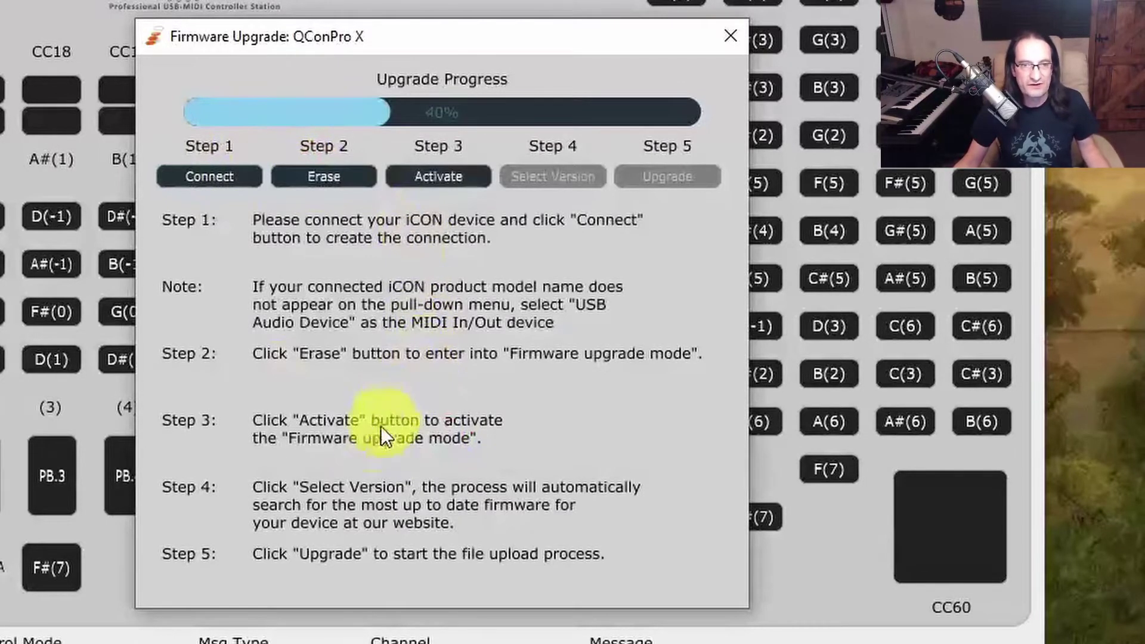
{"action": "left_click", "coordinate": [441, 174]}
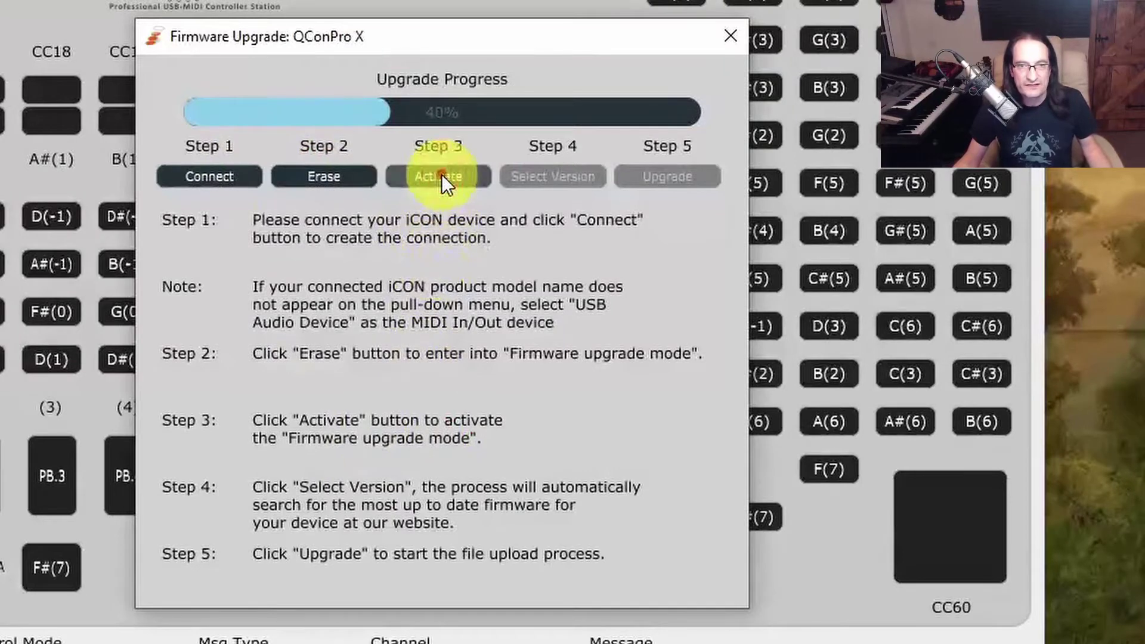
{"action": "left_click", "coordinate": [507, 316]}
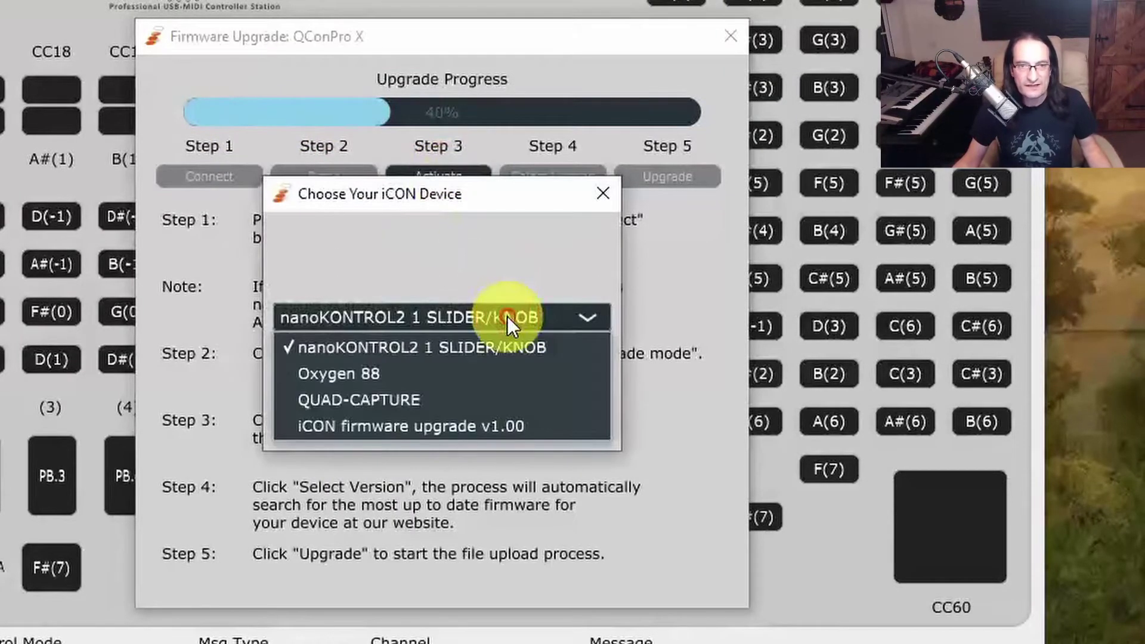
Activate via 'iCON firmware upgrade v1.00' and choose QCon Pro X v2.06 (Beta) firmware.
{"action": "left_click", "coordinate": [448, 427]}
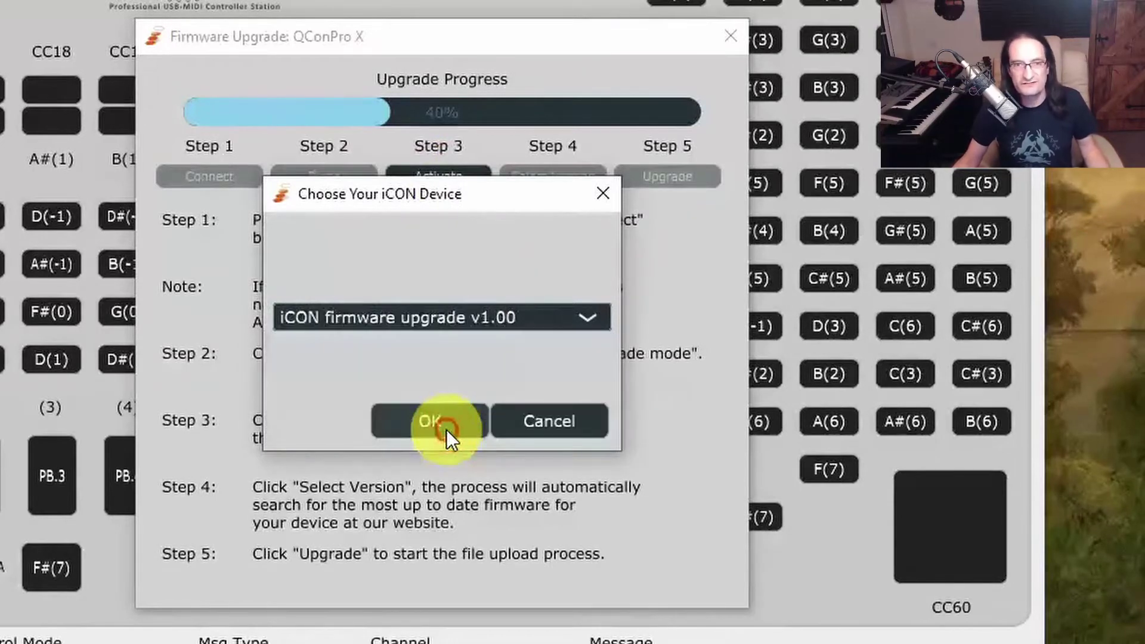
{"action": "left_click", "coordinate": [446, 429]}
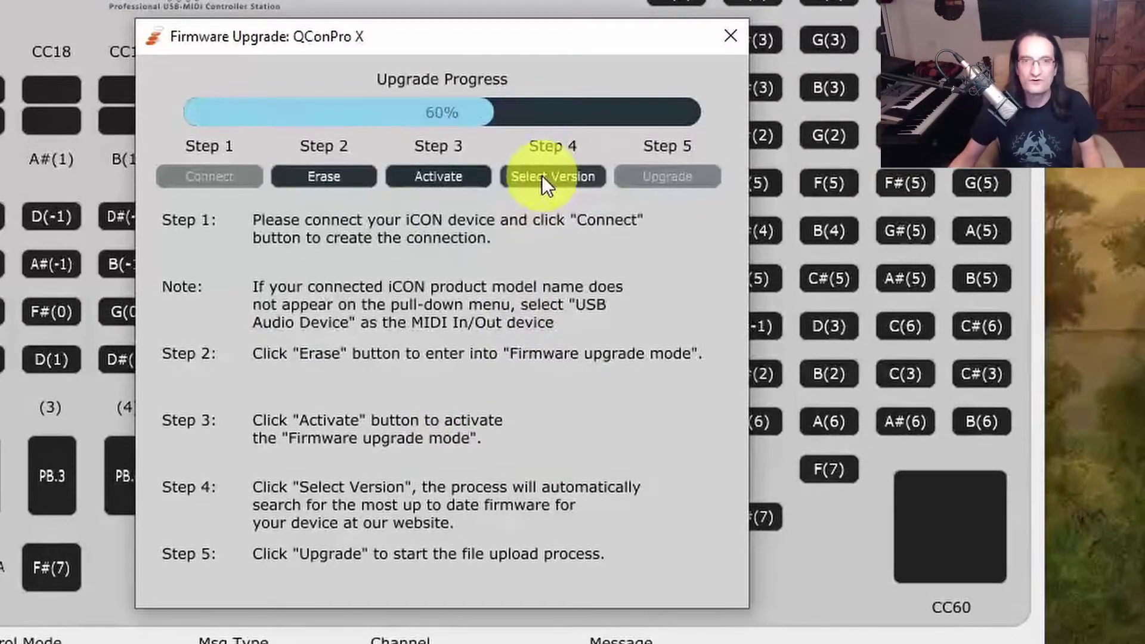
{"action": "left_click", "coordinate": [542, 175]}
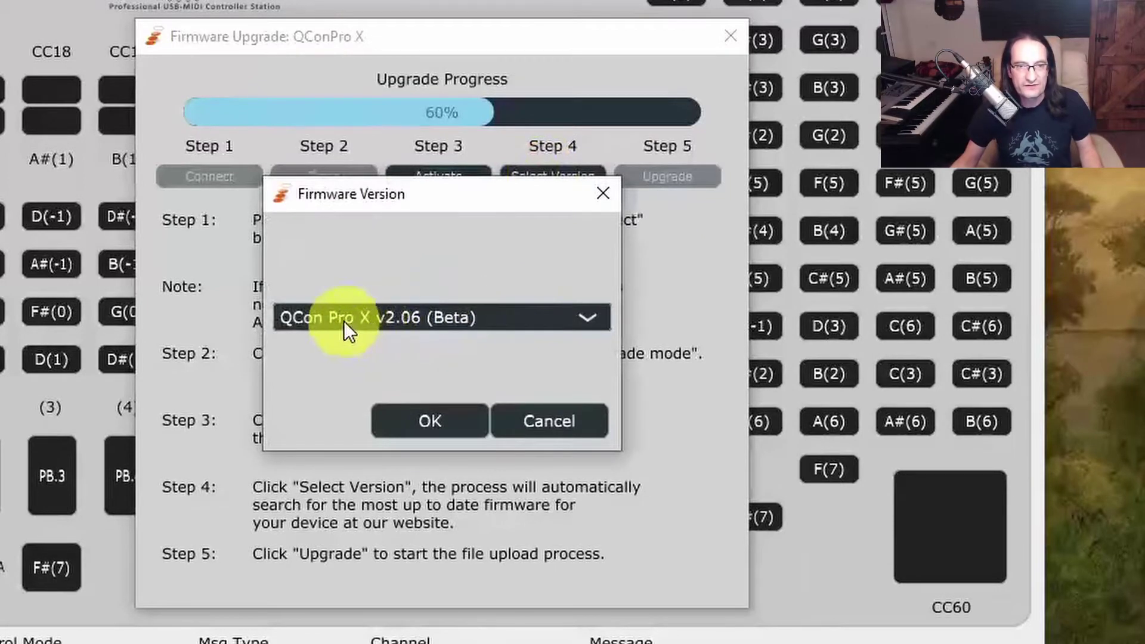
{"action": "left_click", "coordinate": [368, 321]}
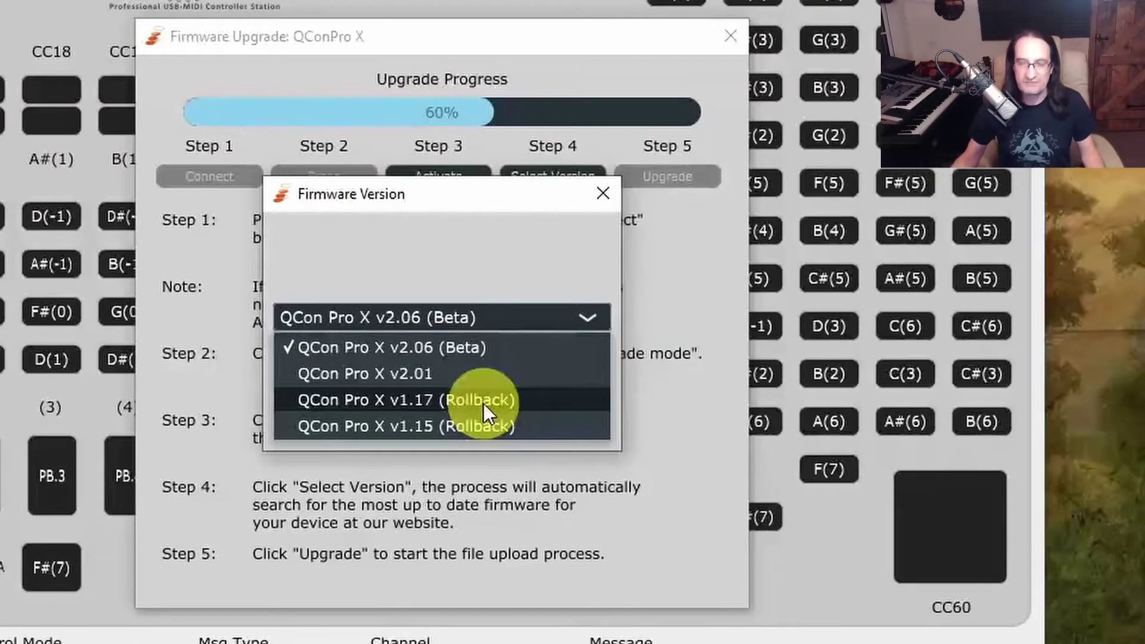
{"action": "left_click", "coordinate": [483, 323]}
{"action": "left_click", "coordinate": [421, 423]}
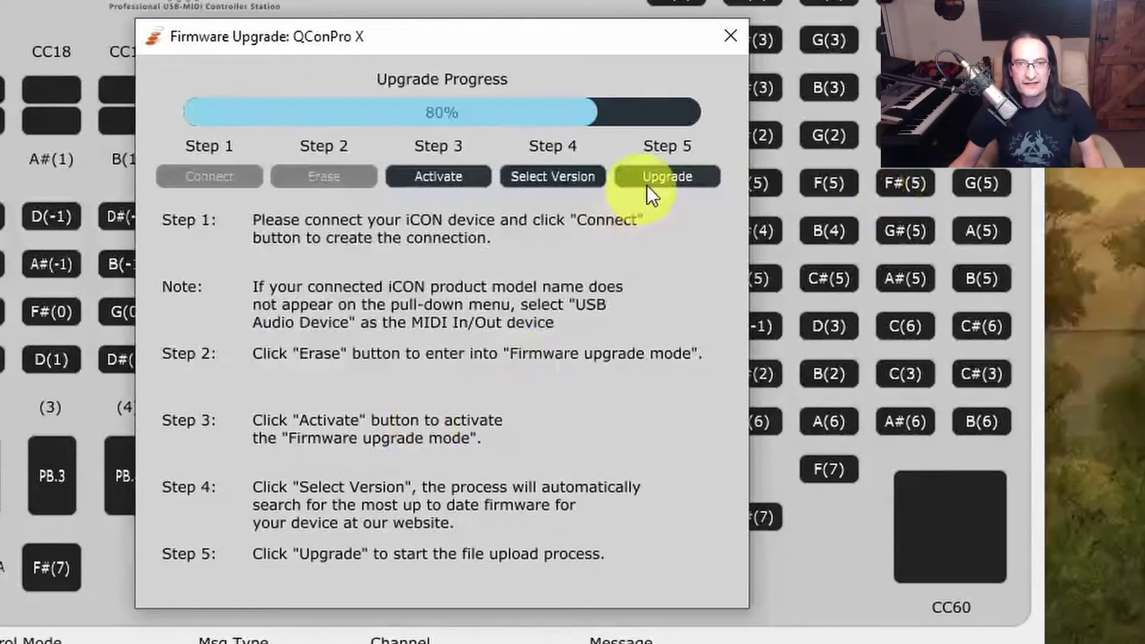
Upload the v2.06 firmware, acknowledge 'Firmware Upgrade Success', and close the Firmware Upgrade window.
{"action": "left_click", "coordinate": [659, 179]}
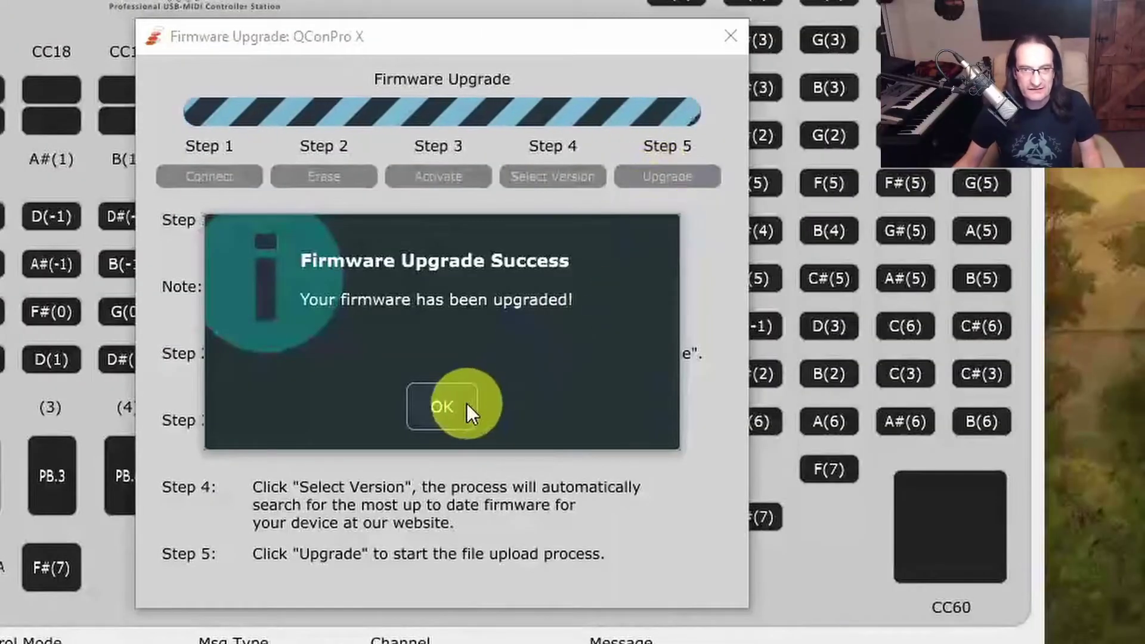
{"action": "left_click", "coordinate": [440, 411]}
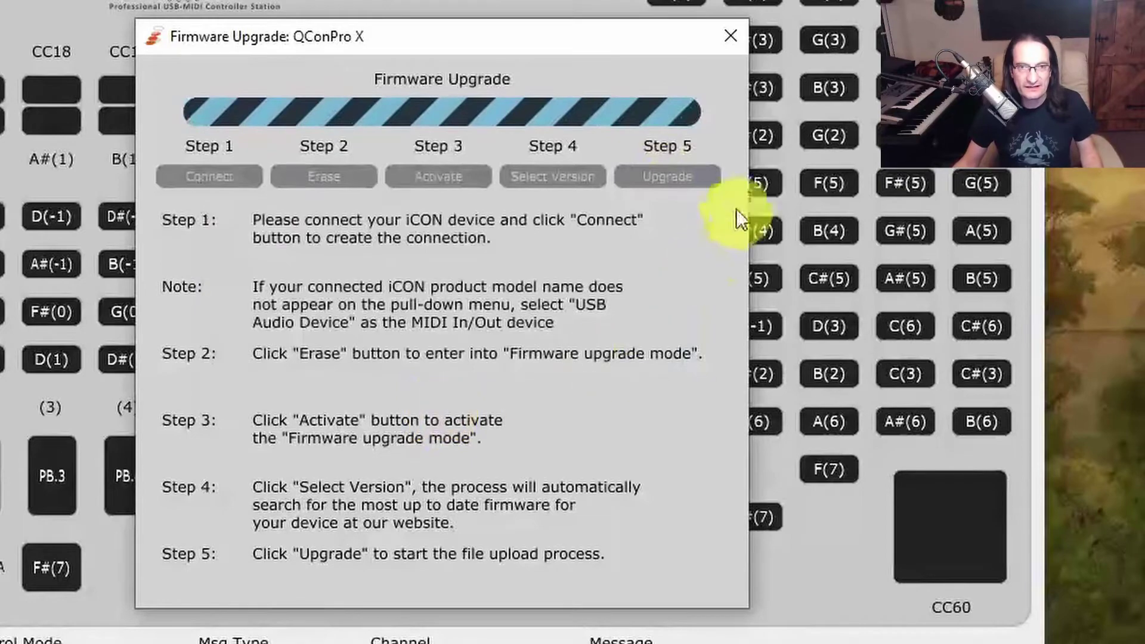
{"action": "left_click", "coordinate": [733, 37]}
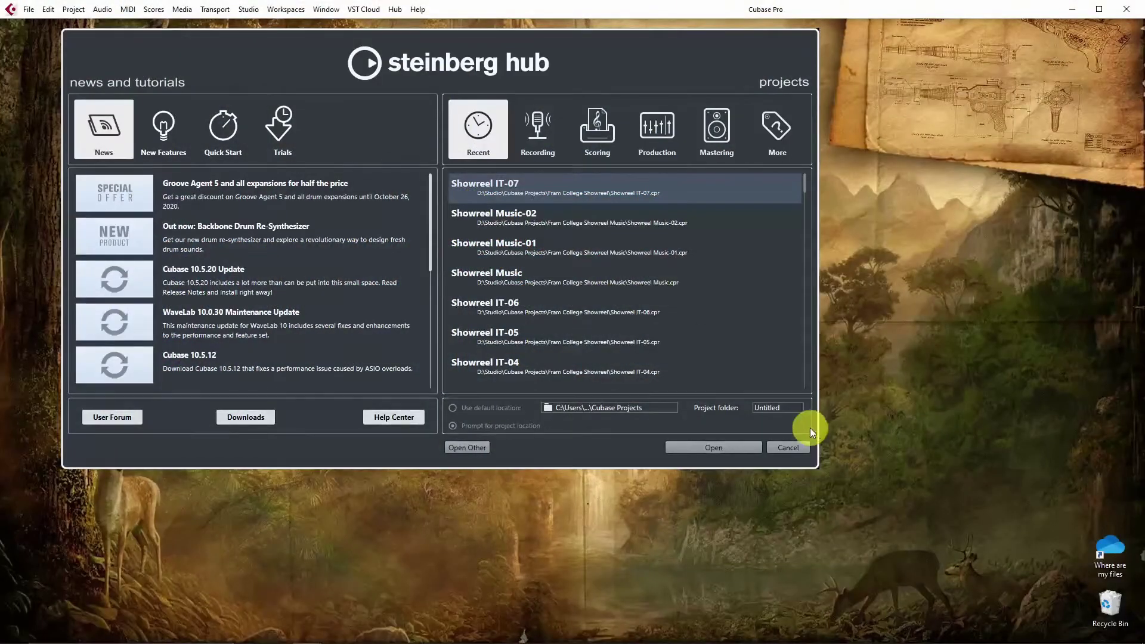
Open Showreel IT-07 from the Steinberg Hub's Recent projects.
{"action": "left_click", "coordinate": [733, 444]}
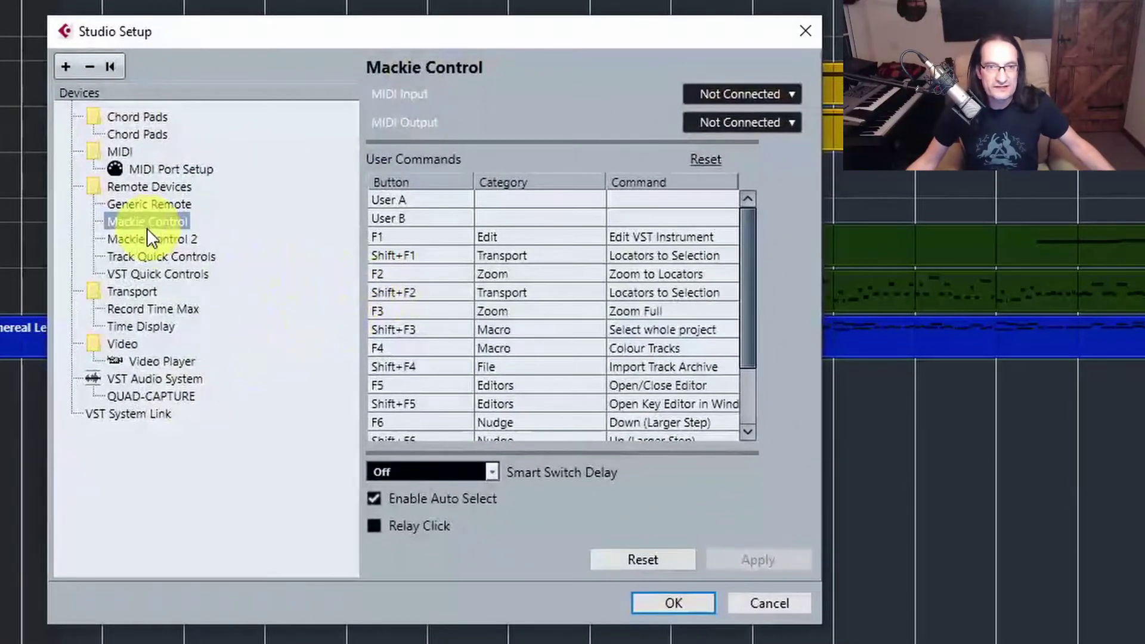
Set Mackie Control MIDI Input and Output to iCON QCON Pro X V2.06, apply, and close Studio Setup.
{"action": "left_click", "coordinate": [146, 238]}
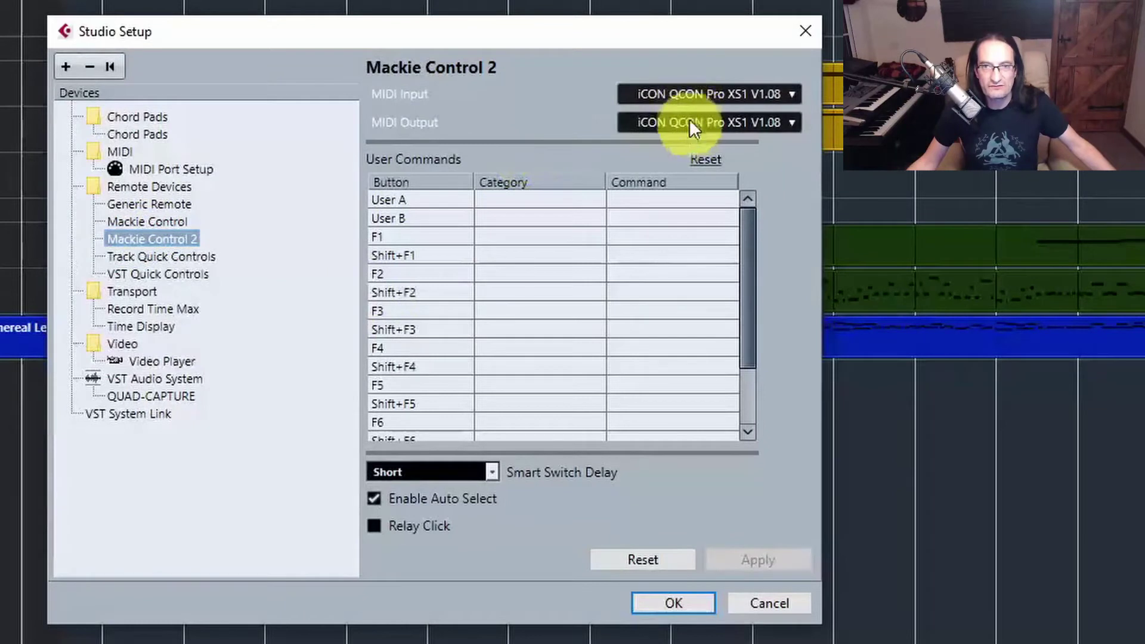
{"action": "left_click", "coordinate": [174, 221]}
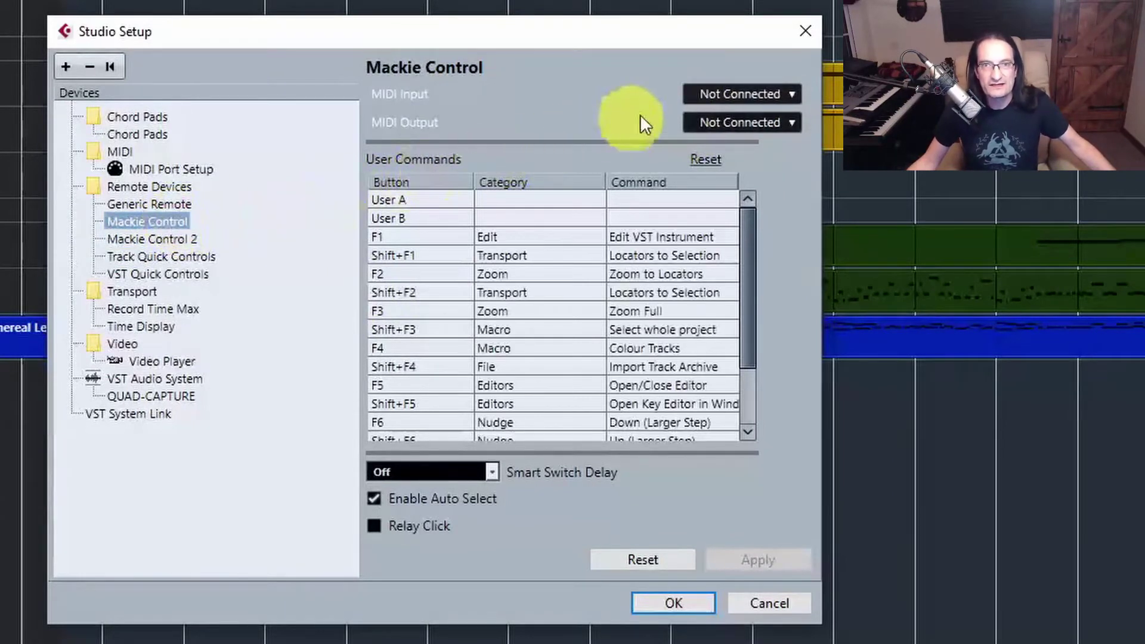
{"action": "left_click", "coordinate": [748, 90]}
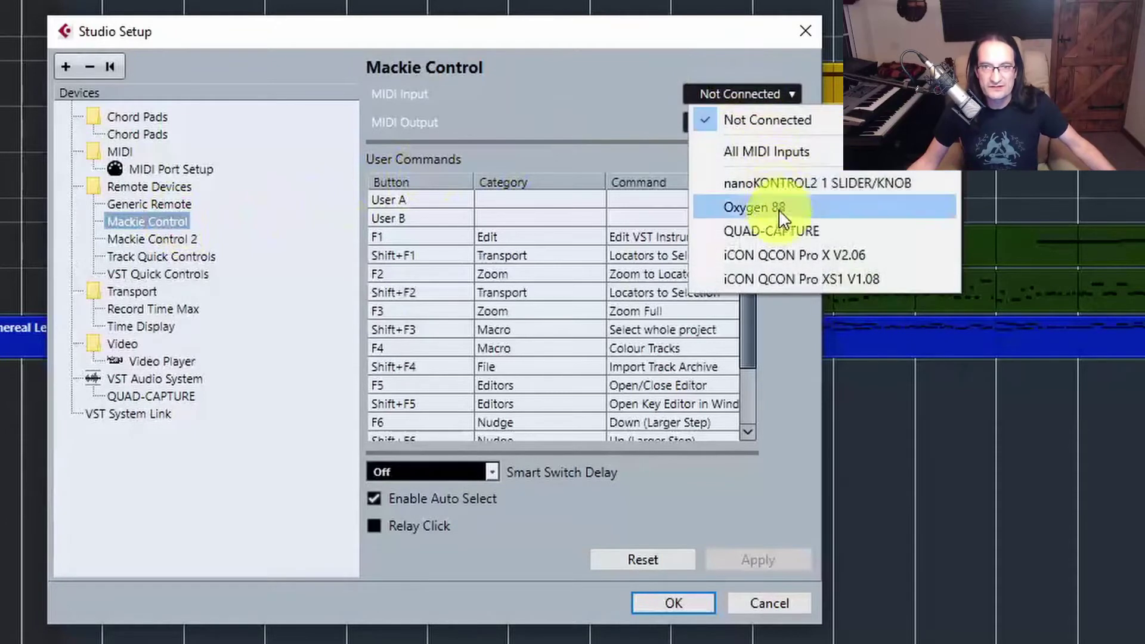
{"action": "left_click", "coordinate": [790, 256]}
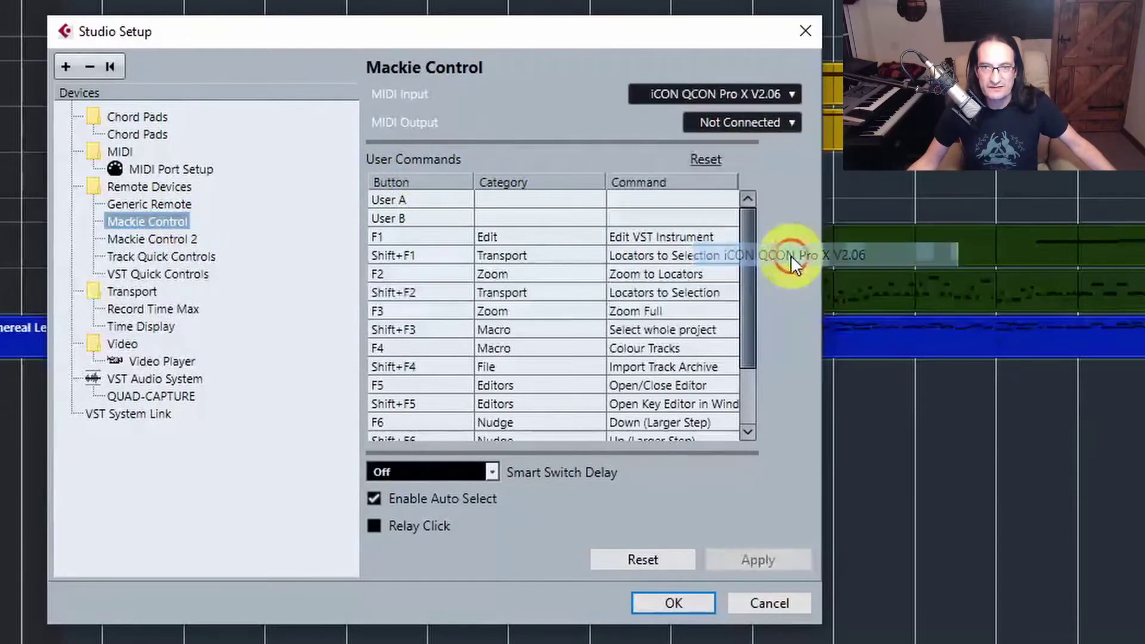
{"action": "left_click", "coordinate": [793, 122]}
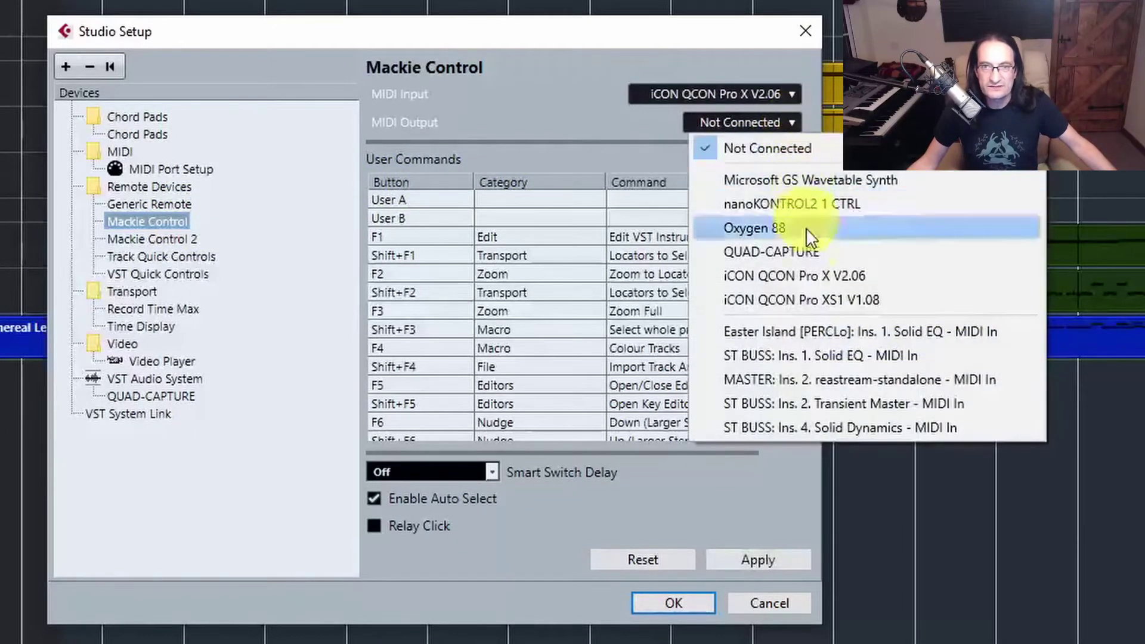
{"action": "left_click", "coordinate": [808, 274]}
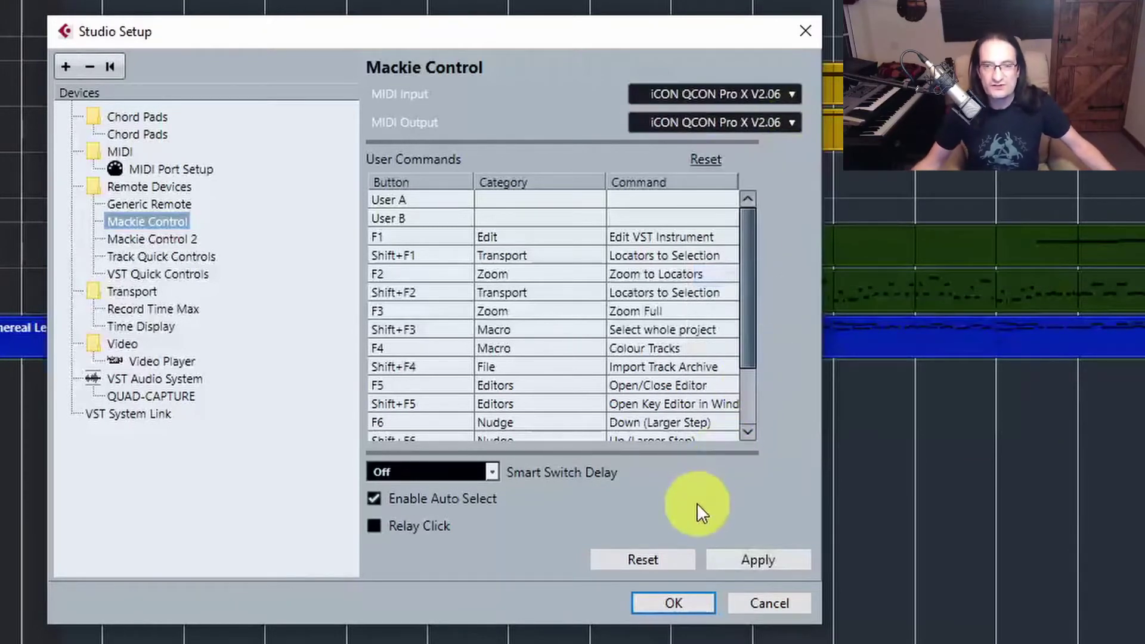
{"action": "left_click", "coordinate": [741, 562]}
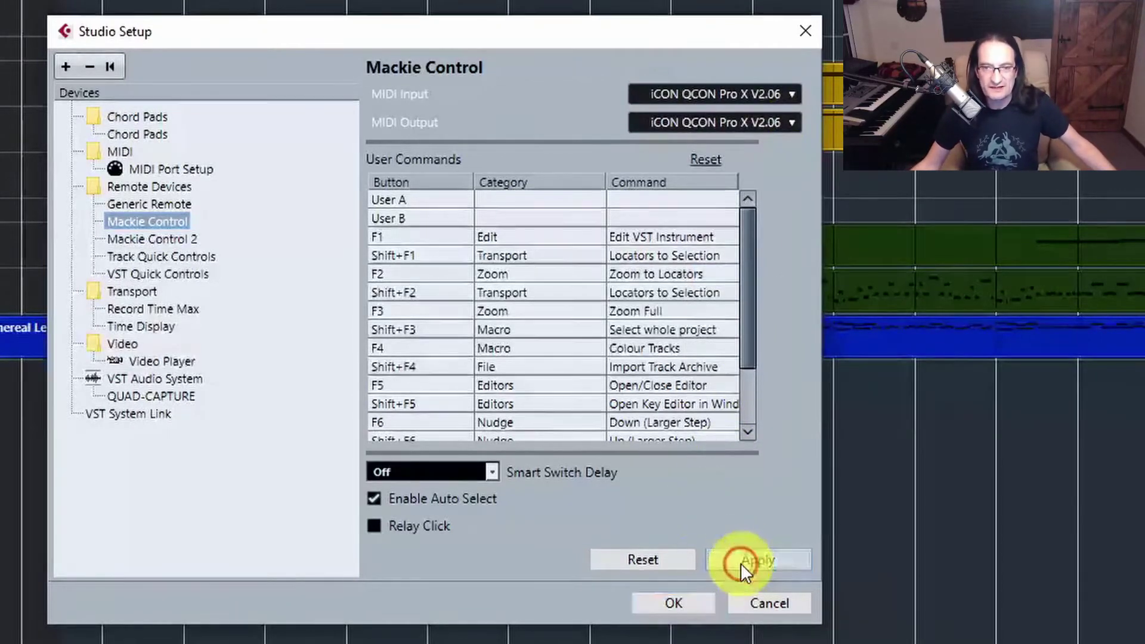
{"action": "left_click", "coordinate": [686, 604]}
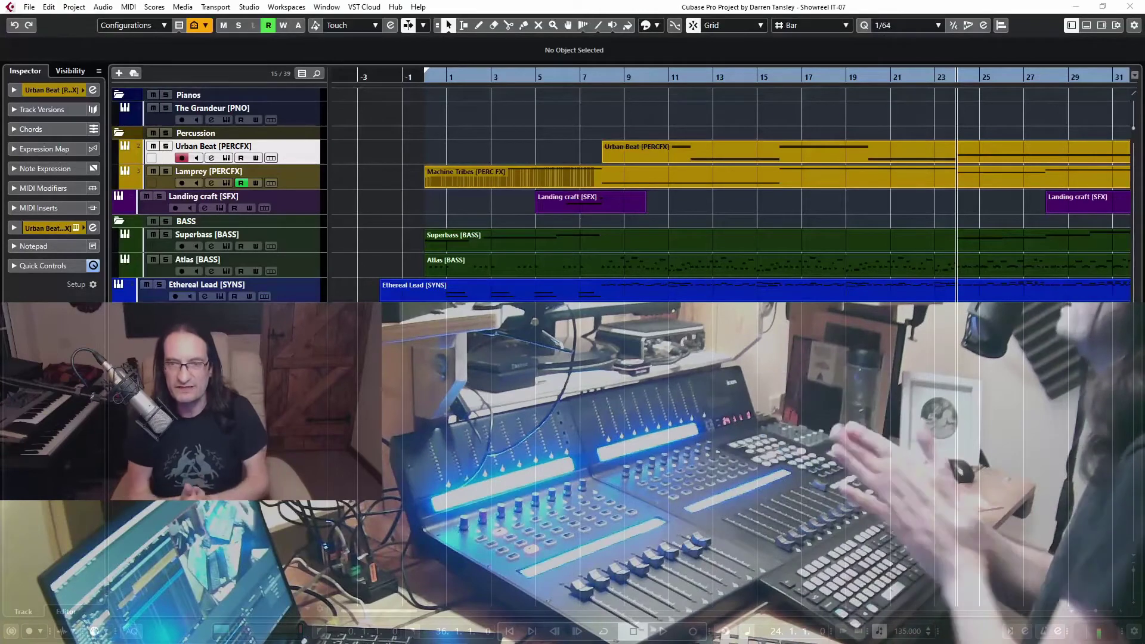
Rewind the playhead, play the project for a few seconds, then stop near bar 2.
{"action": "key", "text": "KP_Subtract"}
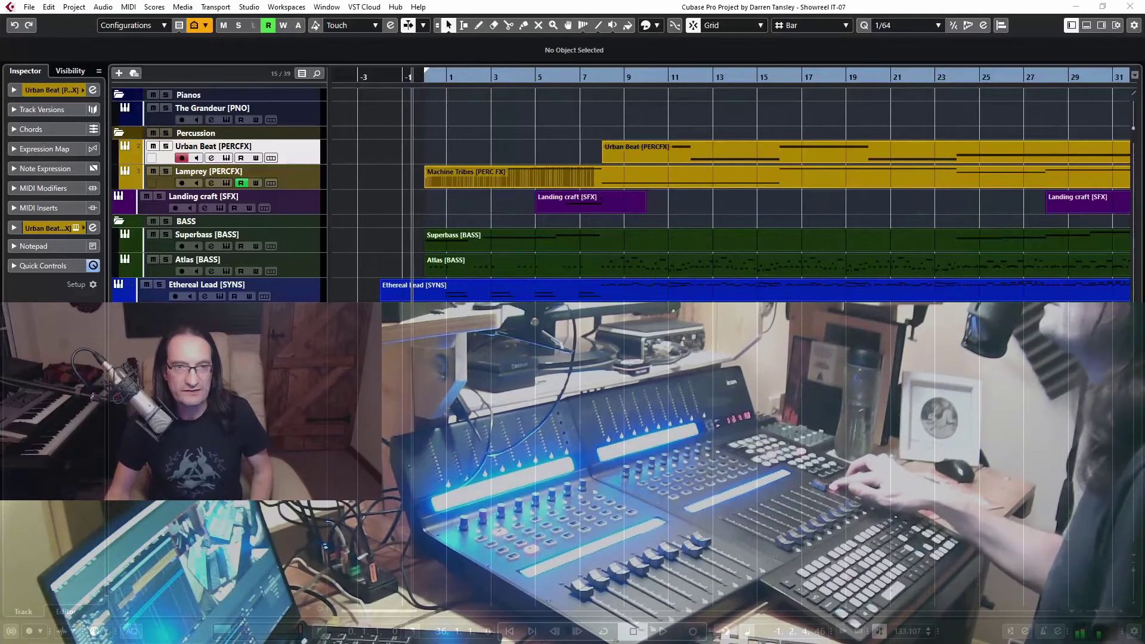
{"action": "key", "text": "space"}
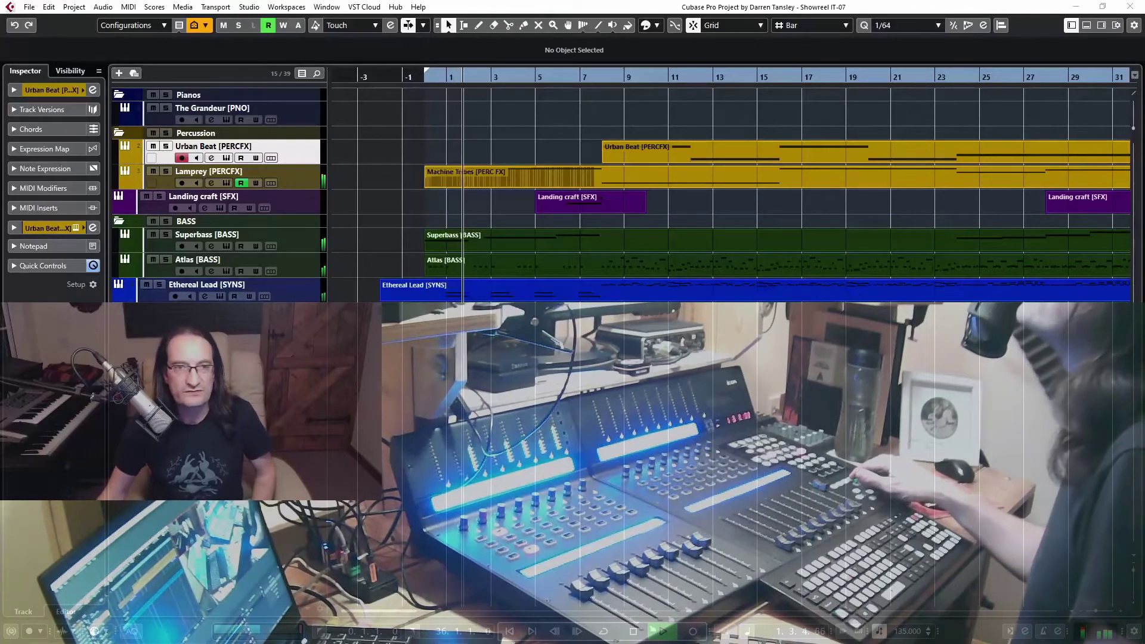
{"action": "key", "text": "space"}
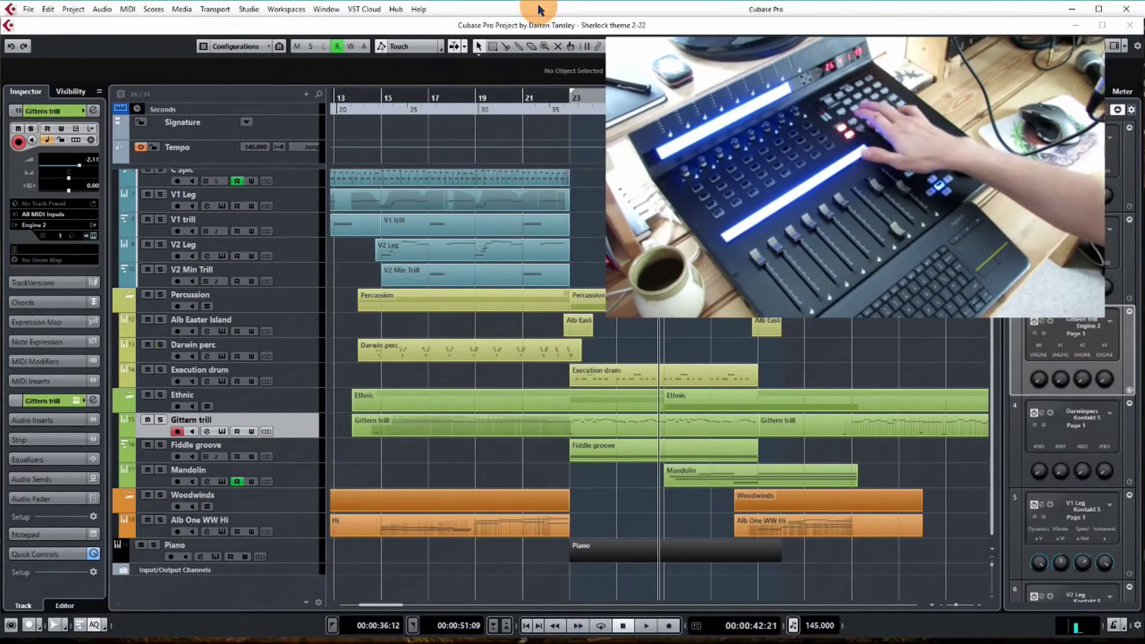
{"action": "key", "text": "F3"}
{"action": "key", "text": "F3"}
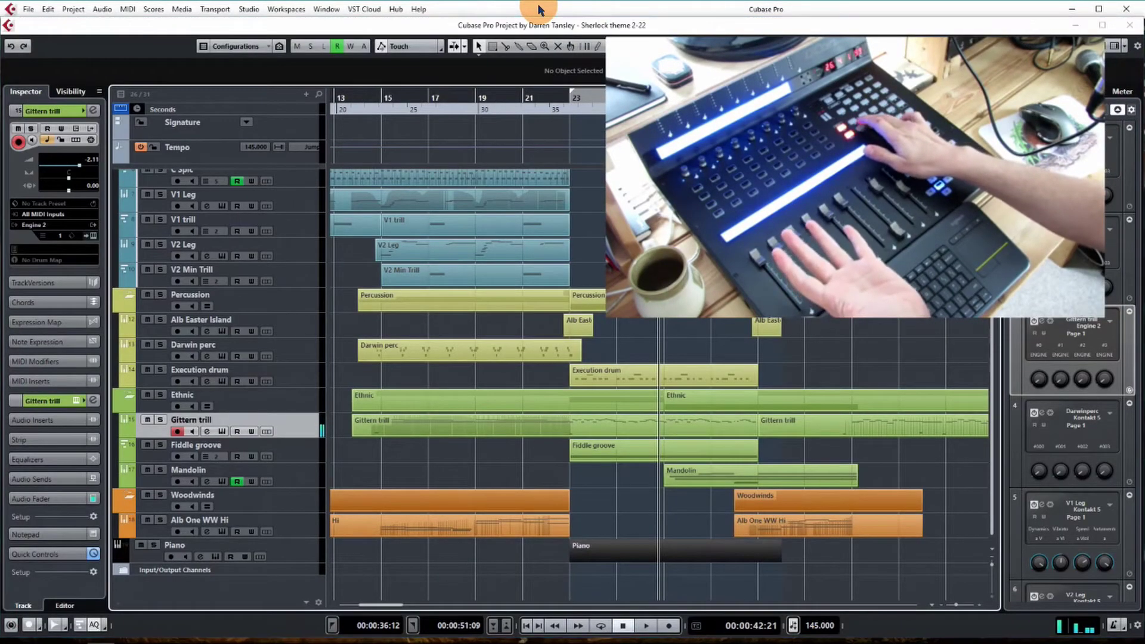
{"action": "key", "text": "F3"}
{"action": "key", "text": "F3"}
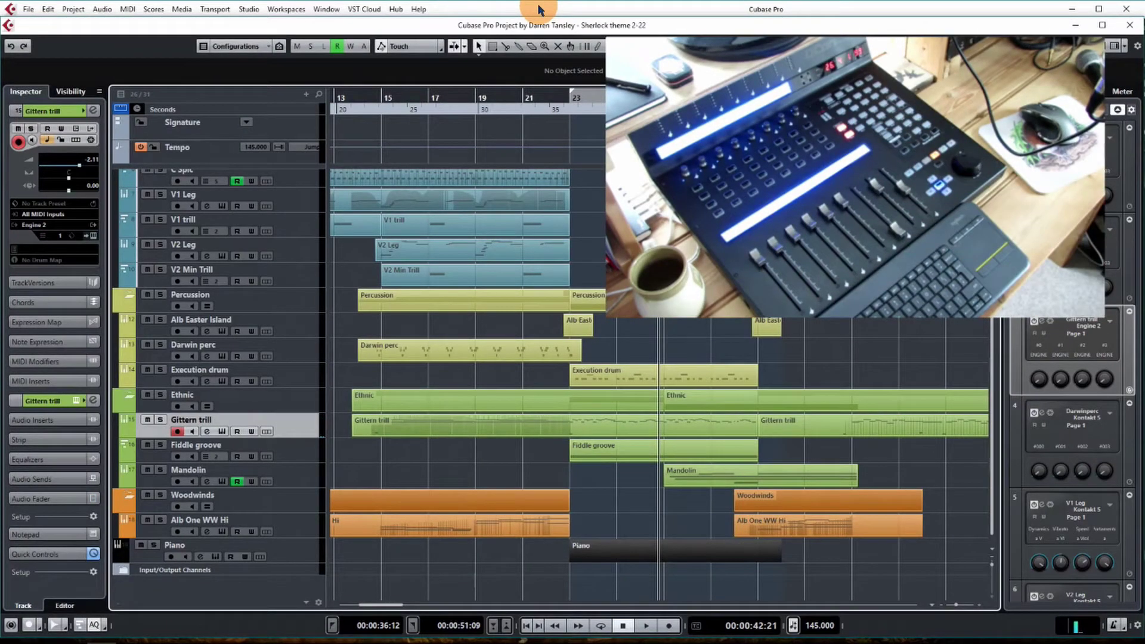
{"action": "key", "text": "F3"}
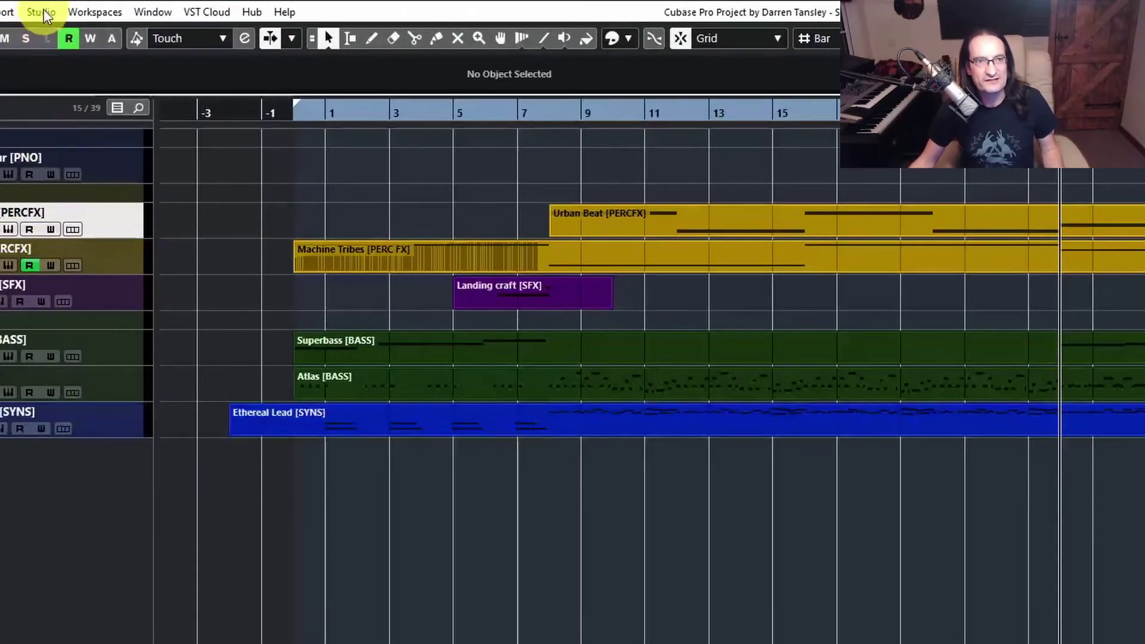
In Studio Setup's MIDI Port Setup, untick 'In All MIDI Inputs' for the iCON QCON Pro X V2.06 input.
{"action": "left_click", "coordinate": [45, 14]}
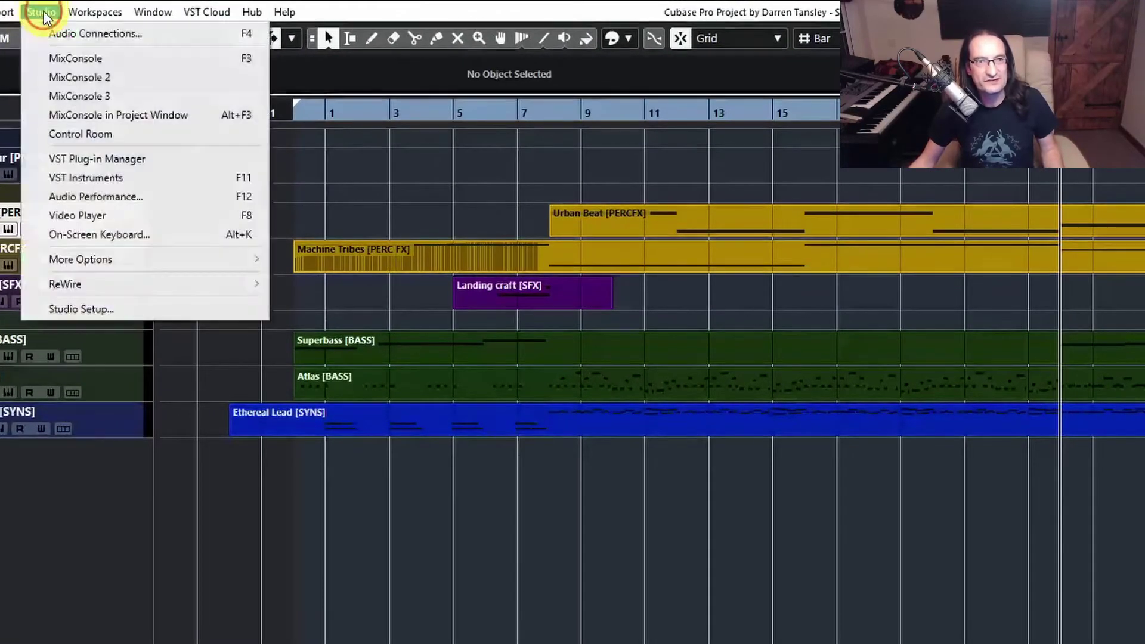
{"action": "left_click", "coordinate": [82, 308]}
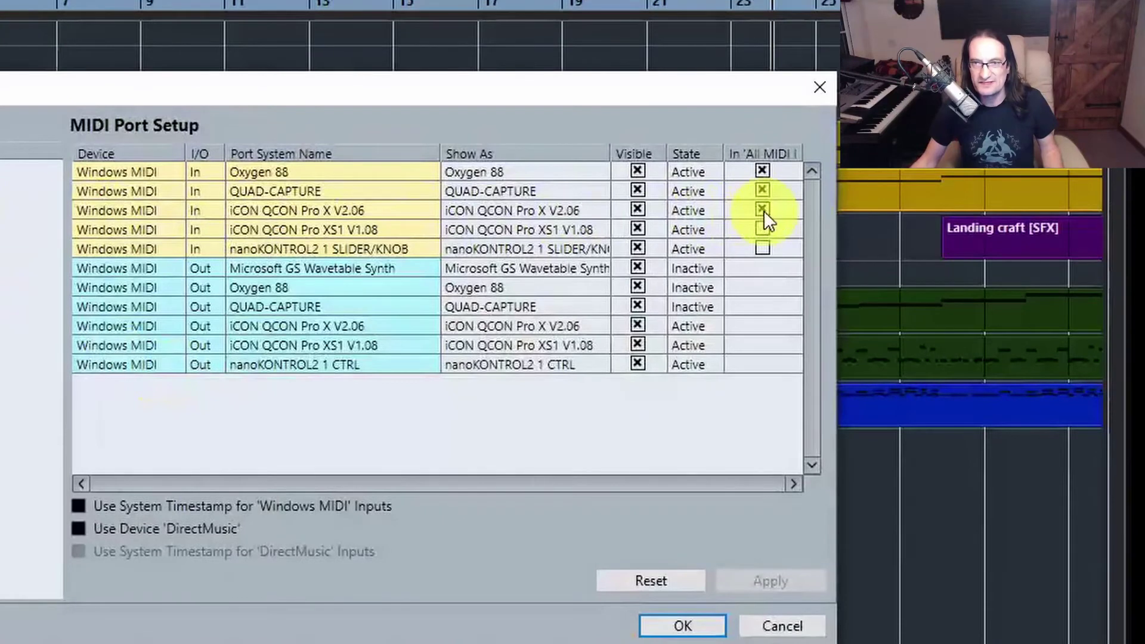
{"action": "left_click", "coordinate": [763, 209]}
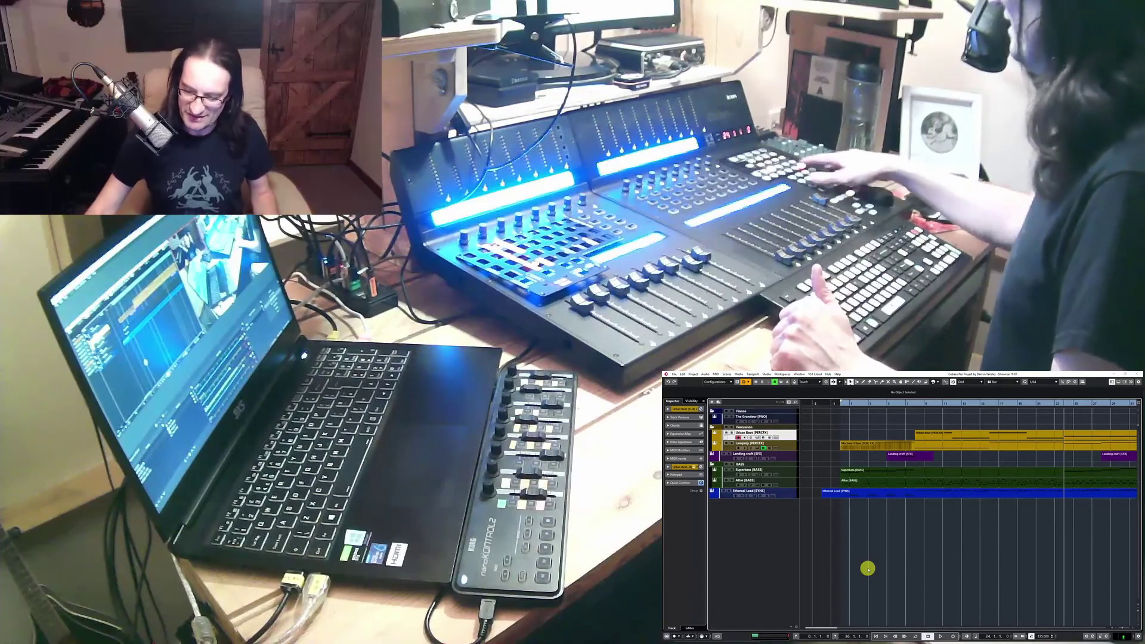
{"action": "key", "text": "F3"}
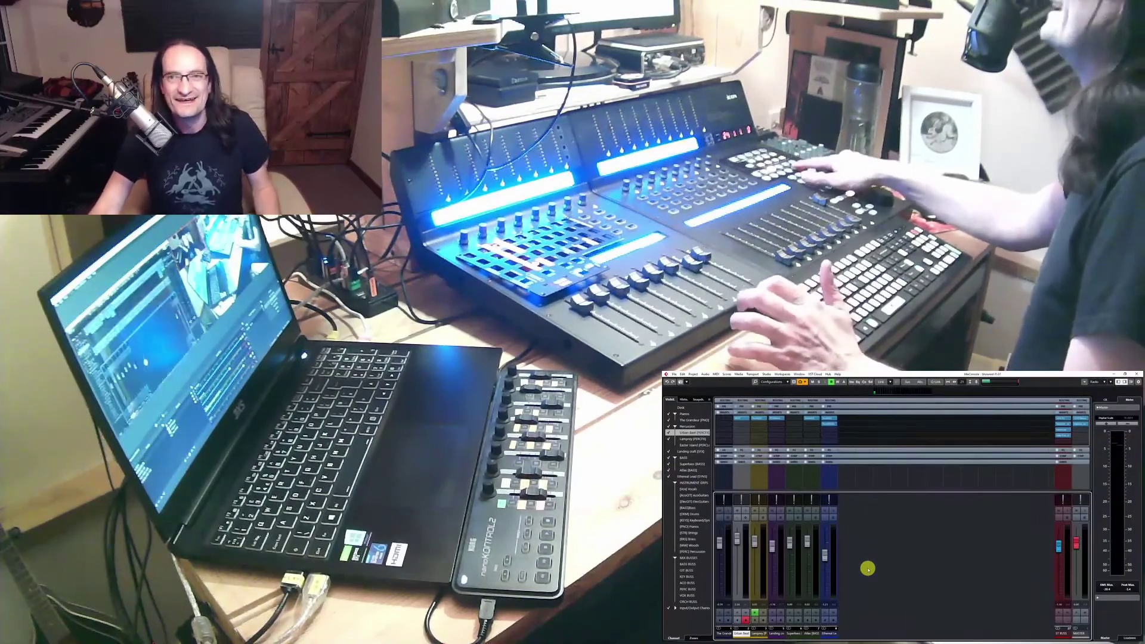
{"action": "key", "text": "F3"}
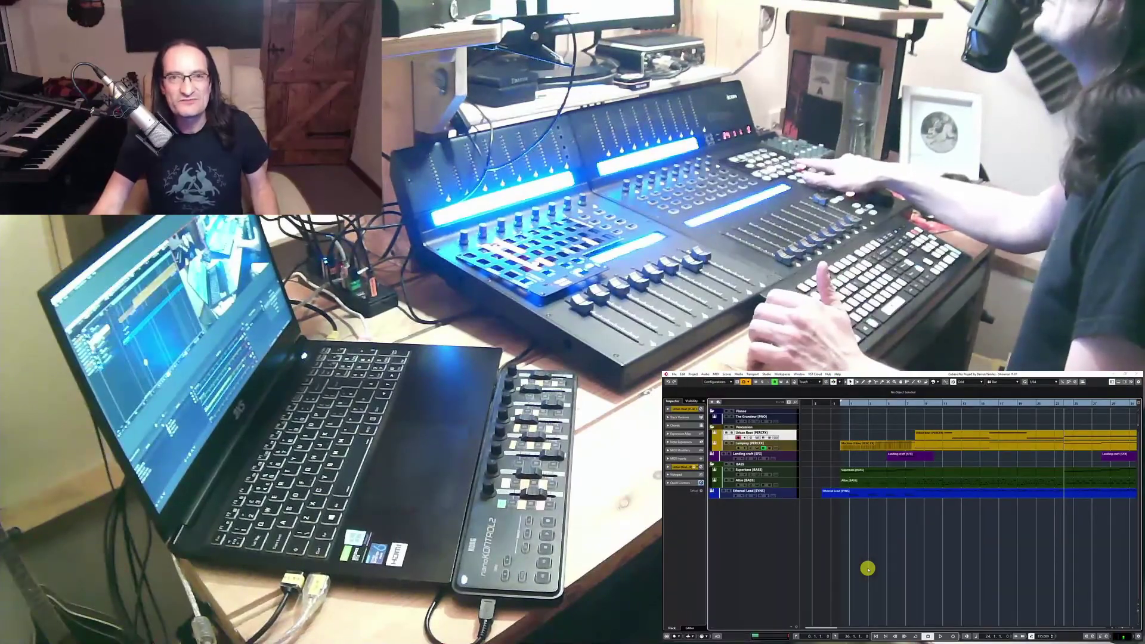